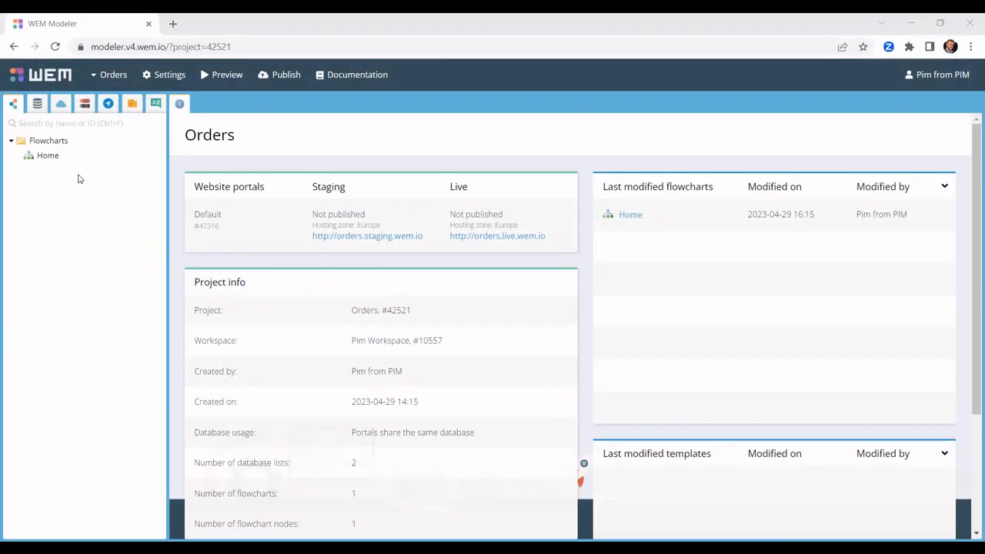
Step: Open the Home flowchart and add an assignment node for the Order date field of the Orders list
double_click(62, 160)
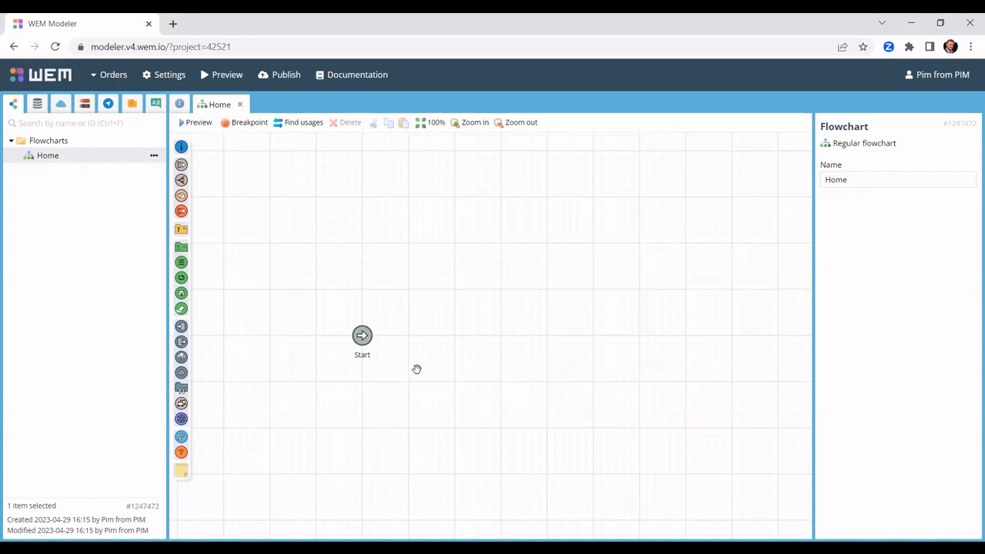
drag(397, 374, 284, 360)
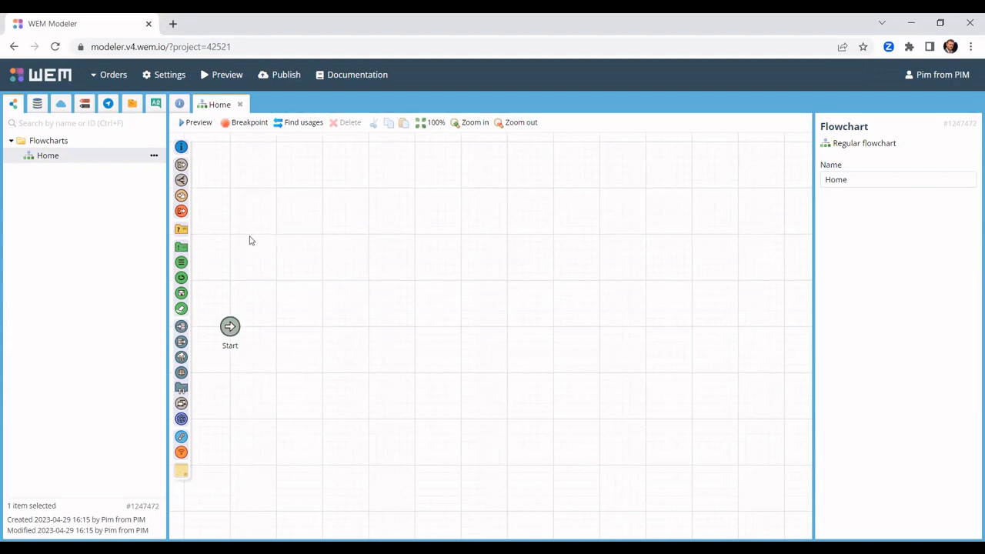
drag(183, 250, 366, 237)
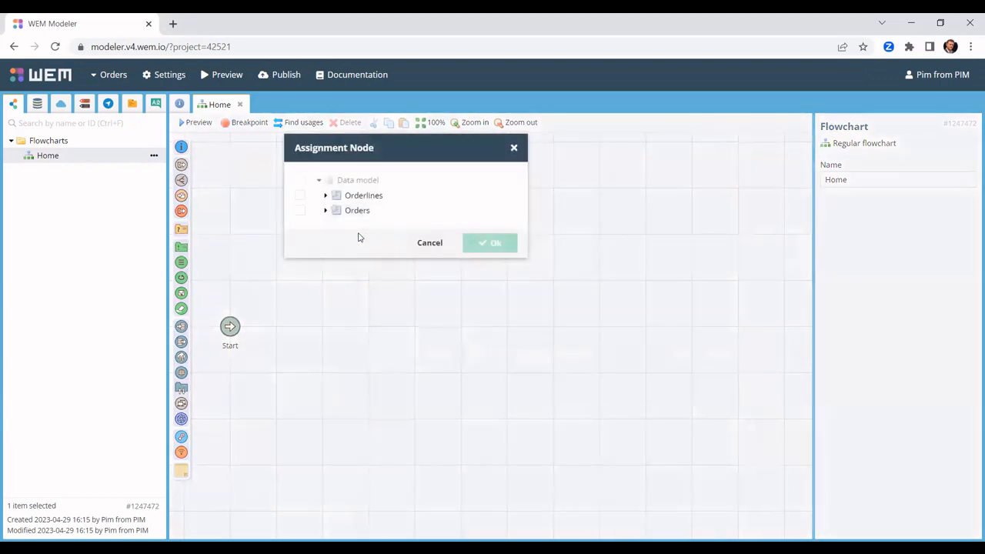
click(326, 211)
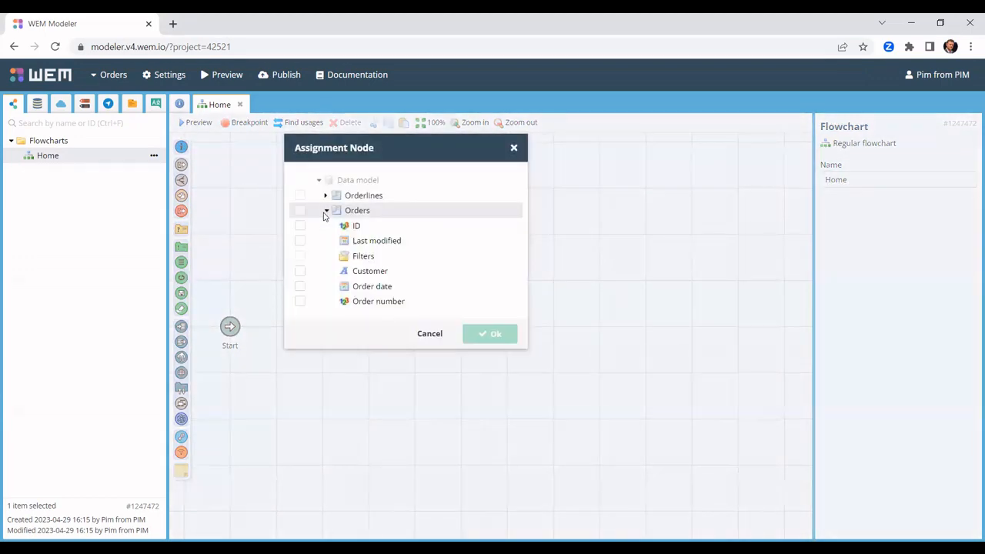
click(300, 286)
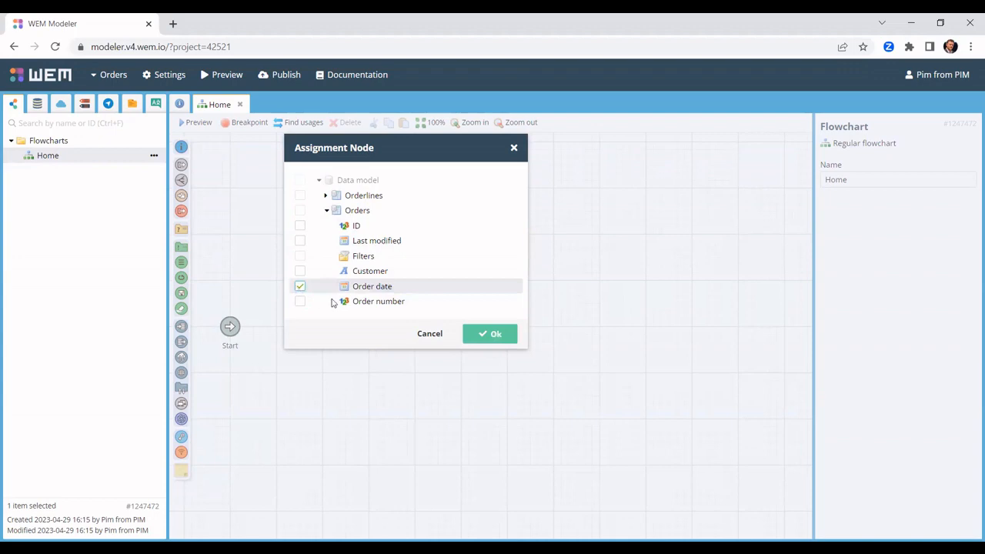
click(488, 334)
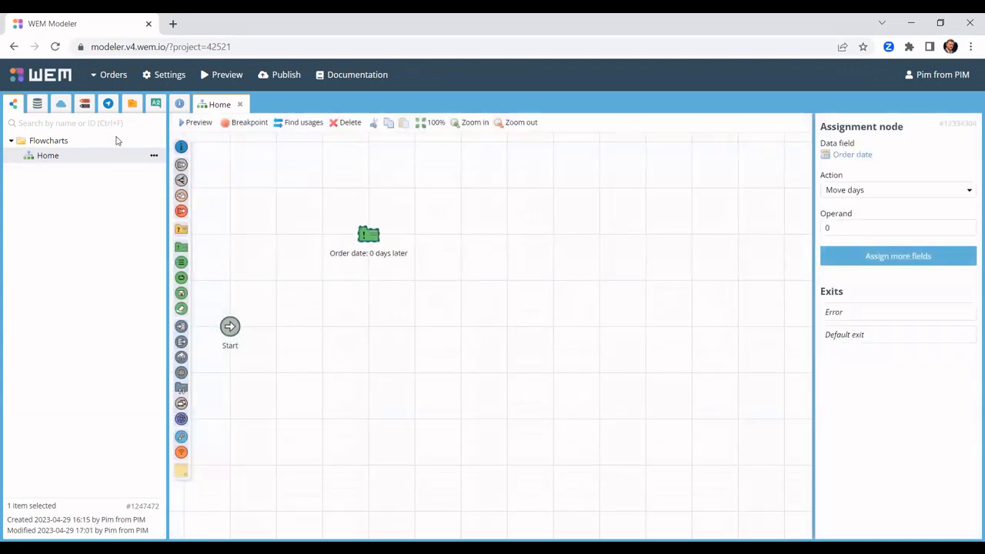
Step: Add a second assignment node for the Orders list's Order date field, using the advanced expression Today()
click(37, 103)
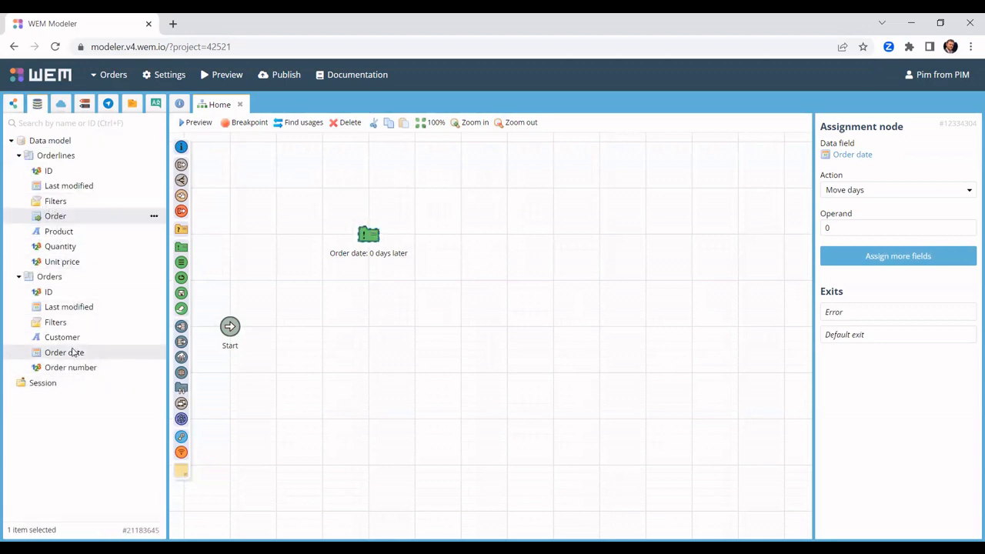
drag(73, 352, 543, 240)
click(572, 246)
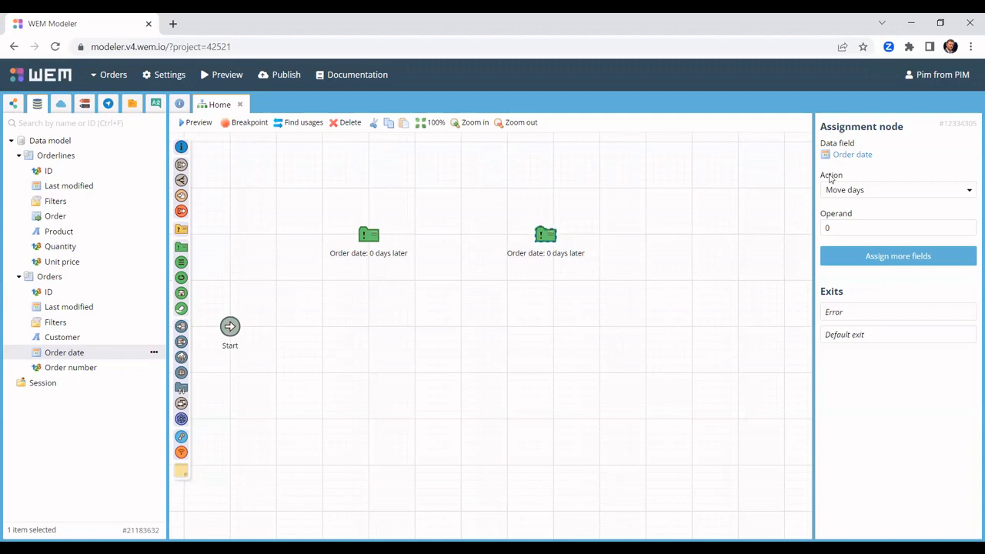
click(867, 190)
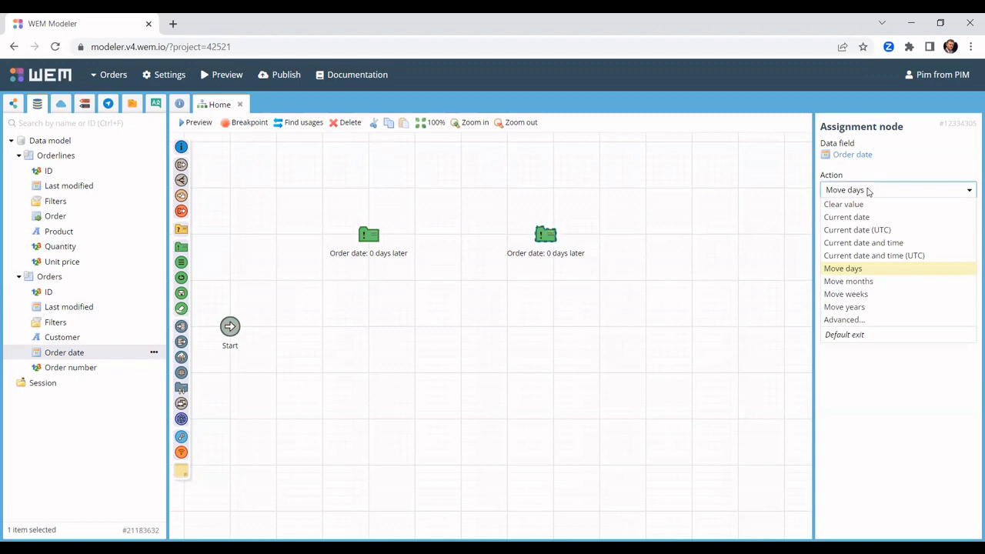
click(861, 320)
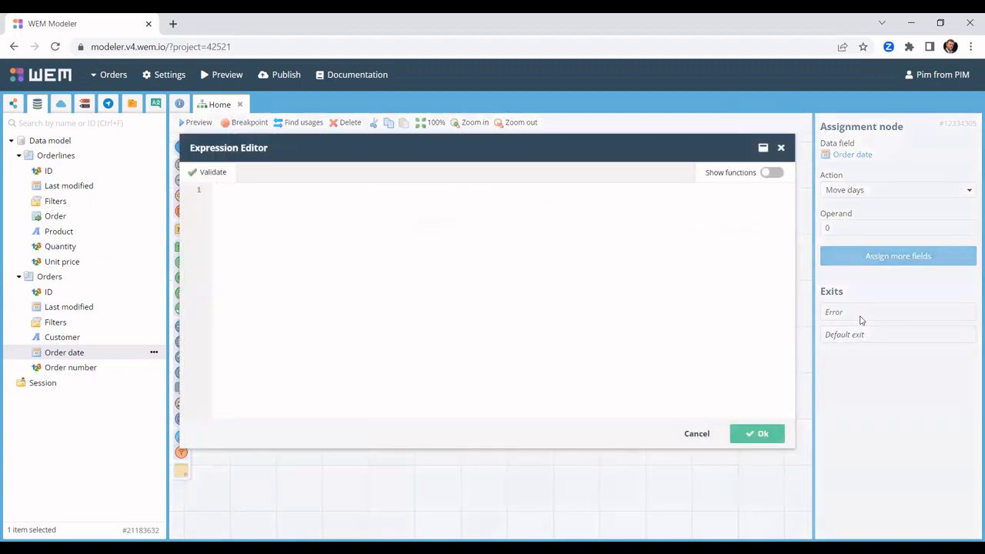
text(Today)
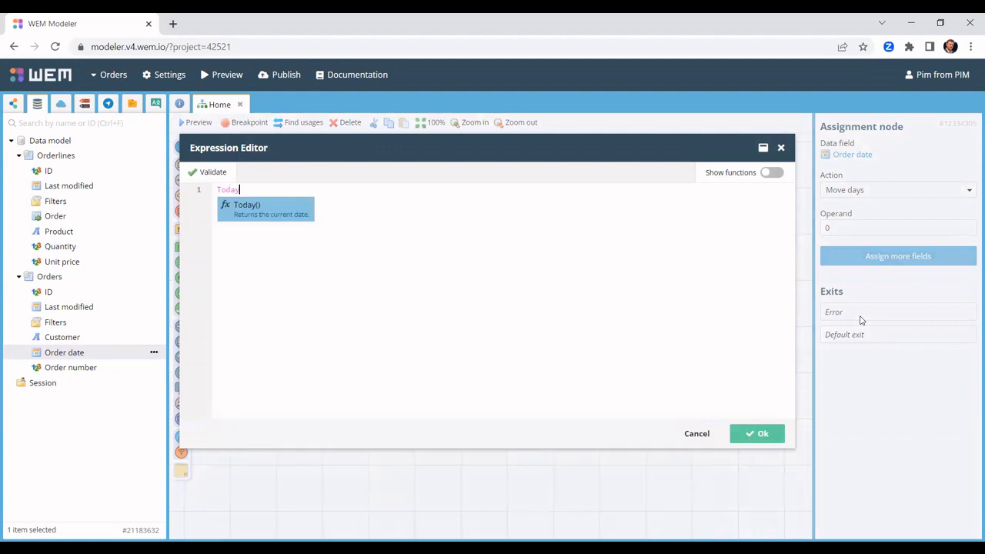
key(Return)
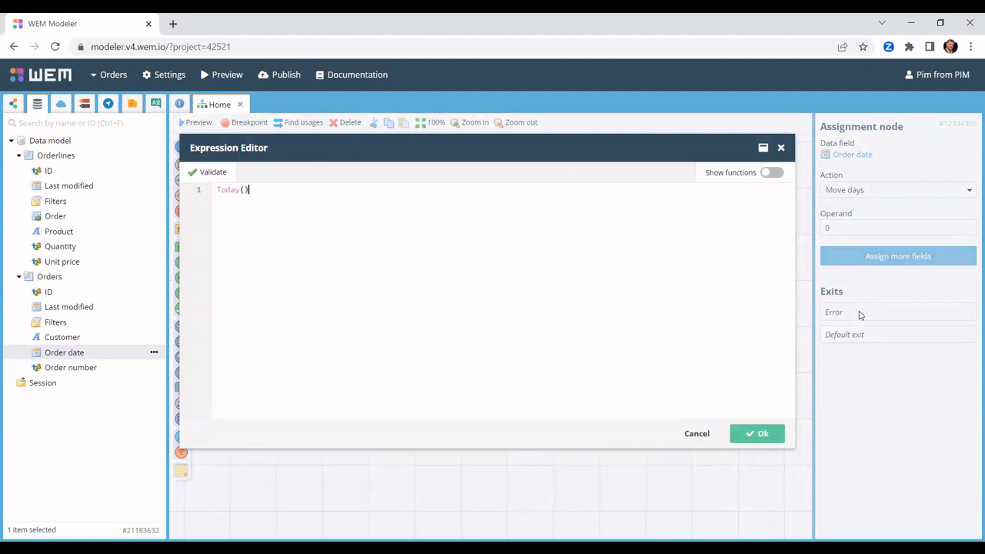
click(755, 436)
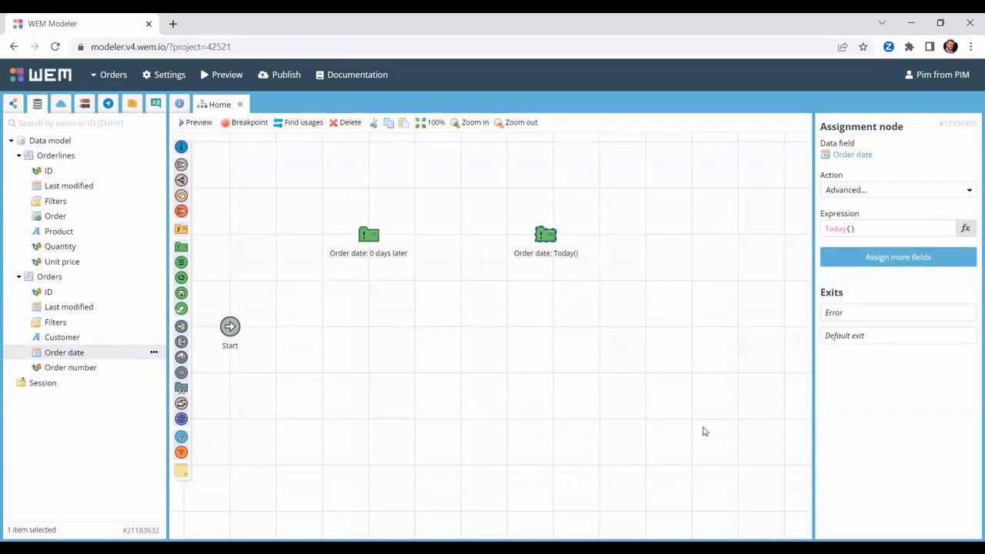
Step: Add a decision node below the two assignment nodes with the expression [Orders.OrderNumber] = 1
drag(183, 235, 464, 331)
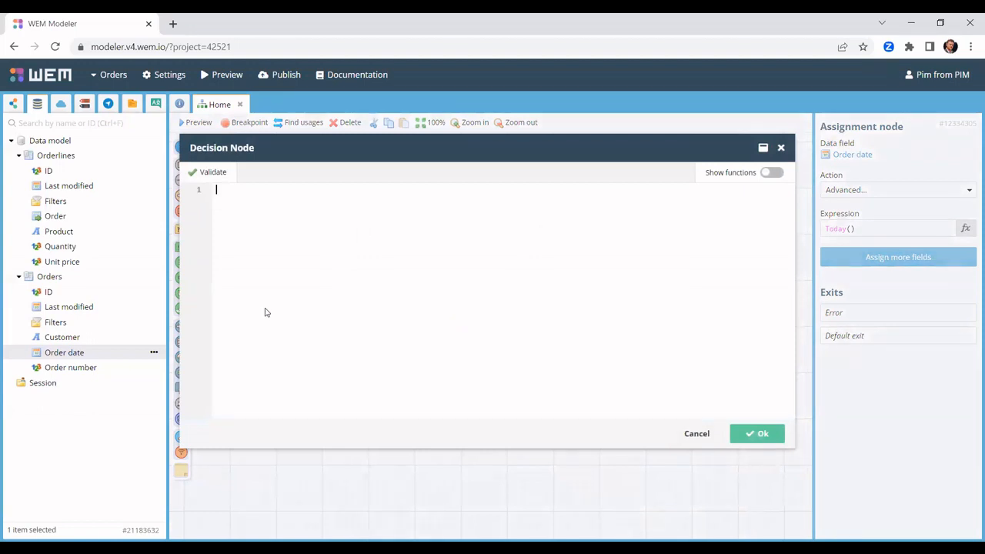
drag(107, 370, 362, 268)
text(= 1)
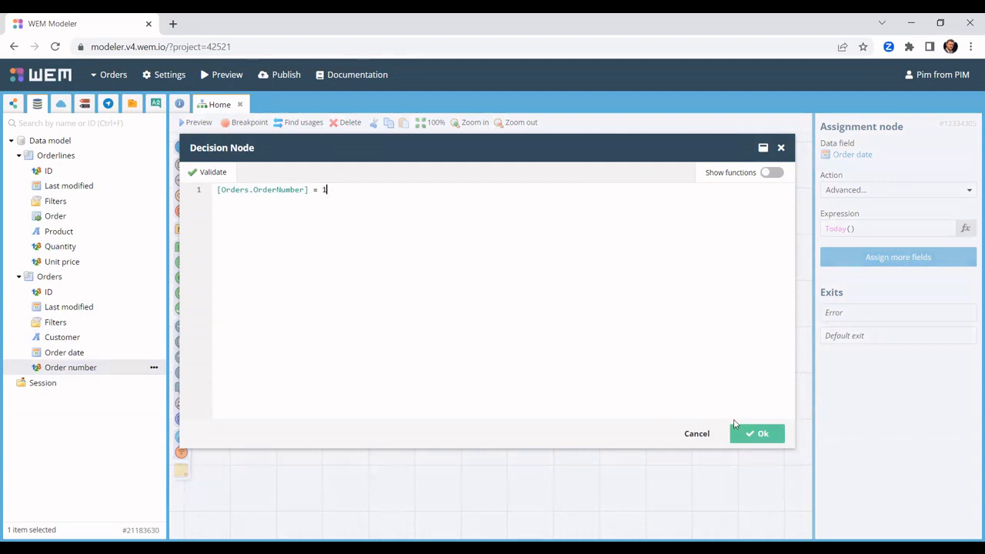
click(768, 436)
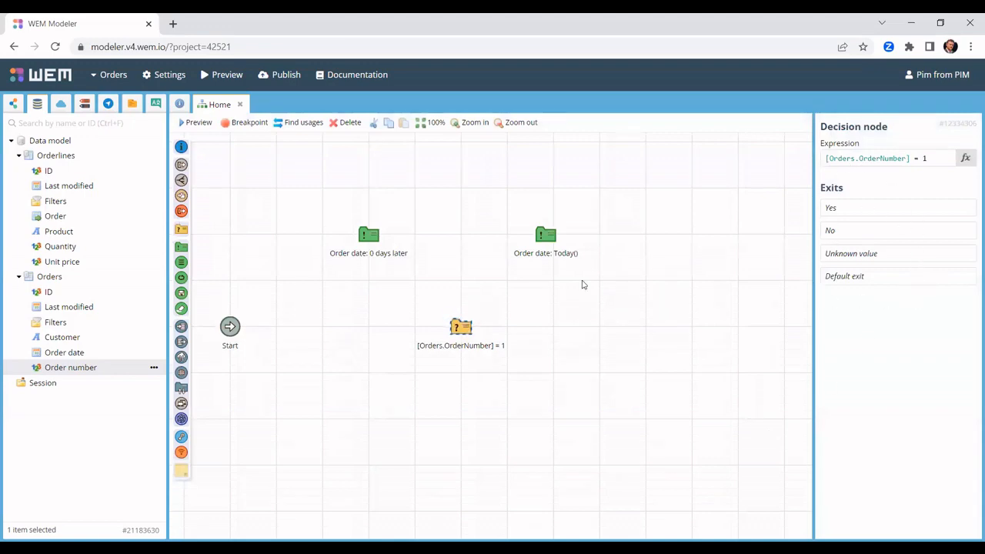
Step: Connect the decision node's Yes exit to the first assignment node and its No exit to the Today() assignment node
drag(464, 316, 391, 241)
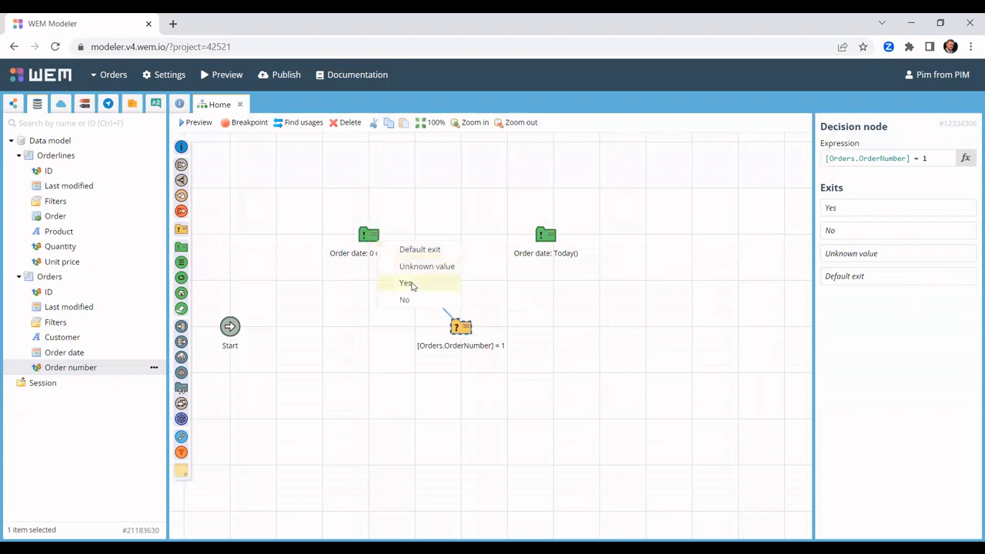
click(405, 283)
drag(464, 319, 546, 239)
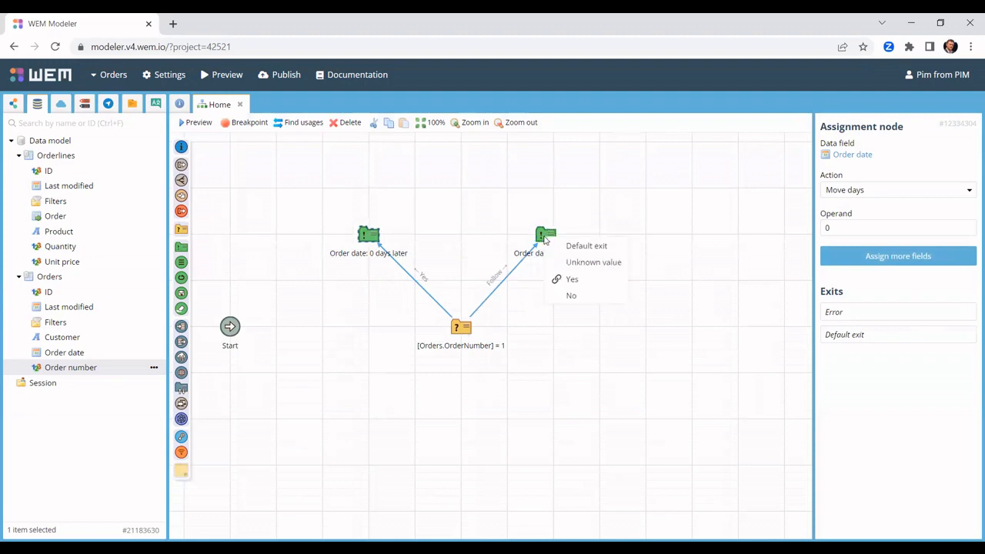
click(569, 296)
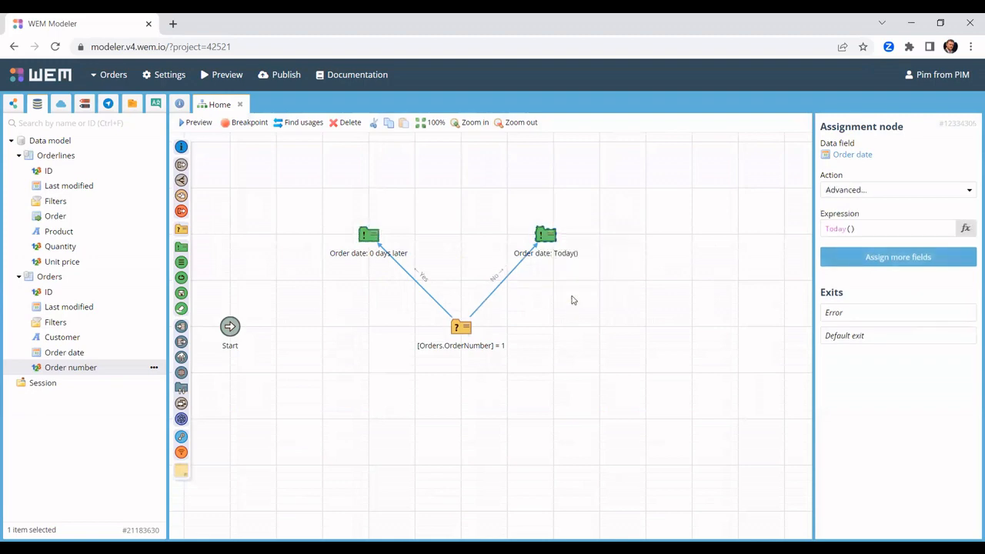
Step: Unlink the decision node's No exit and connect its Default exit to the Today() assignment node instead
click(457, 329)
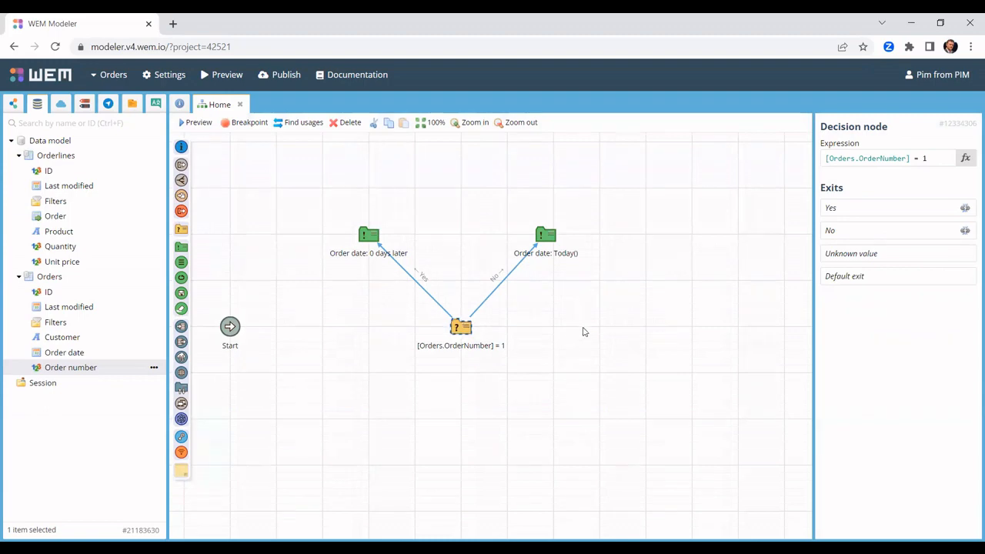
click(965, 231)
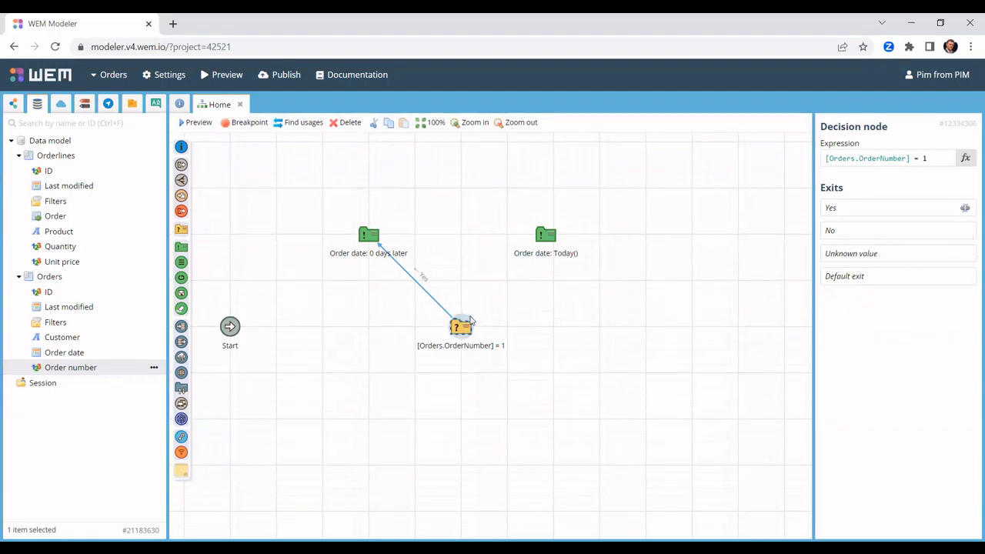
drag(471, 320, 546, 236)
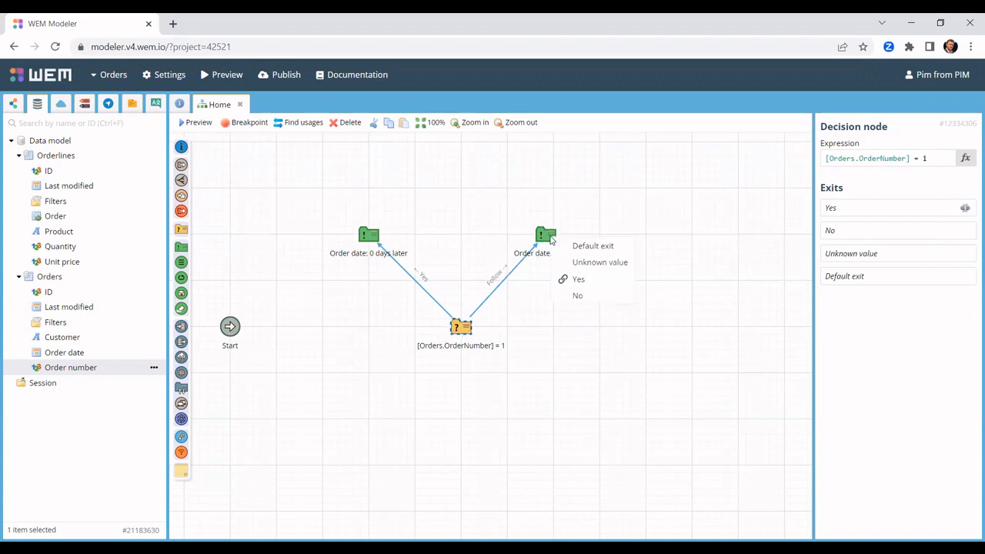
click(598, 246)
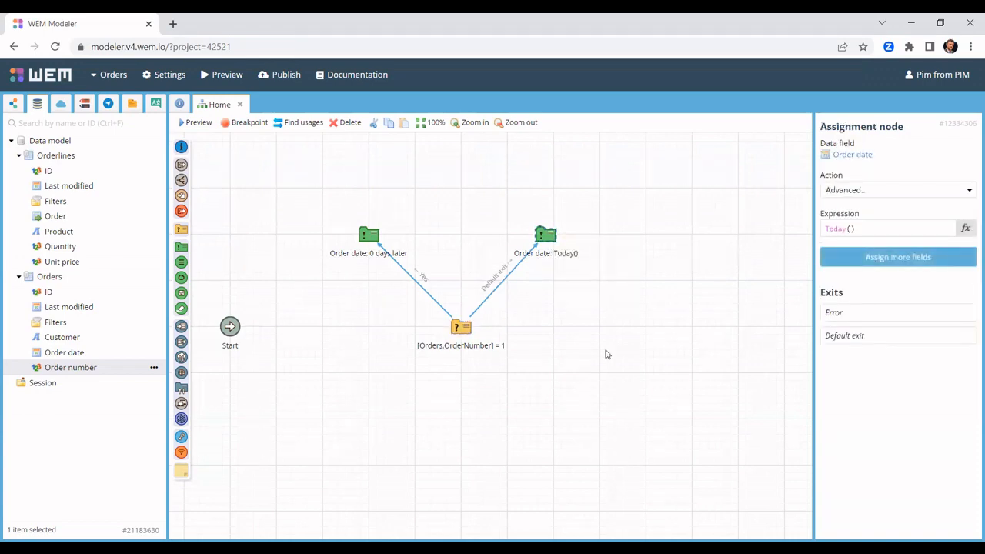
Step: Add a Goto row list node for the Orders list that goes to the first row matching [Orders.OrderNumber] = 3
click(57, 280)
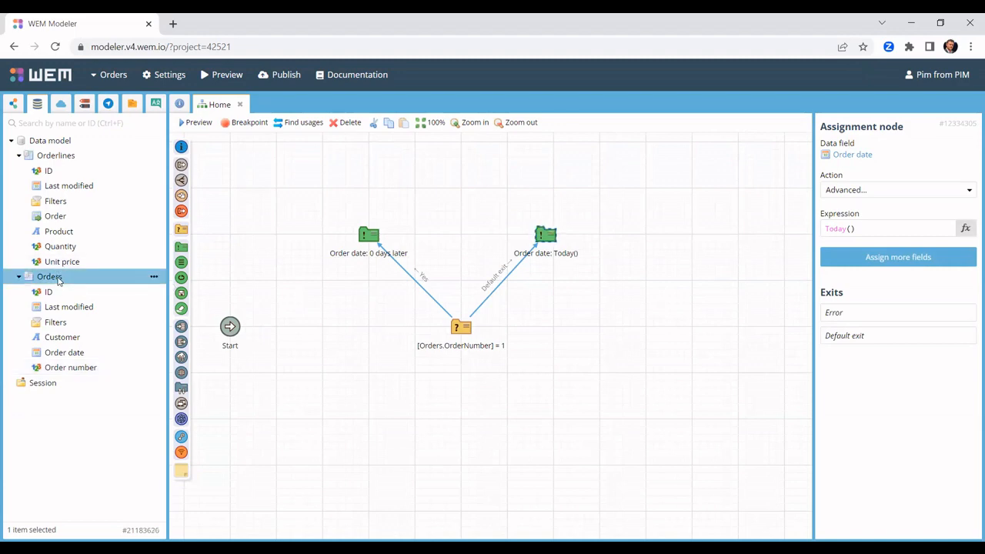
drag(59, 282, 601, 330)
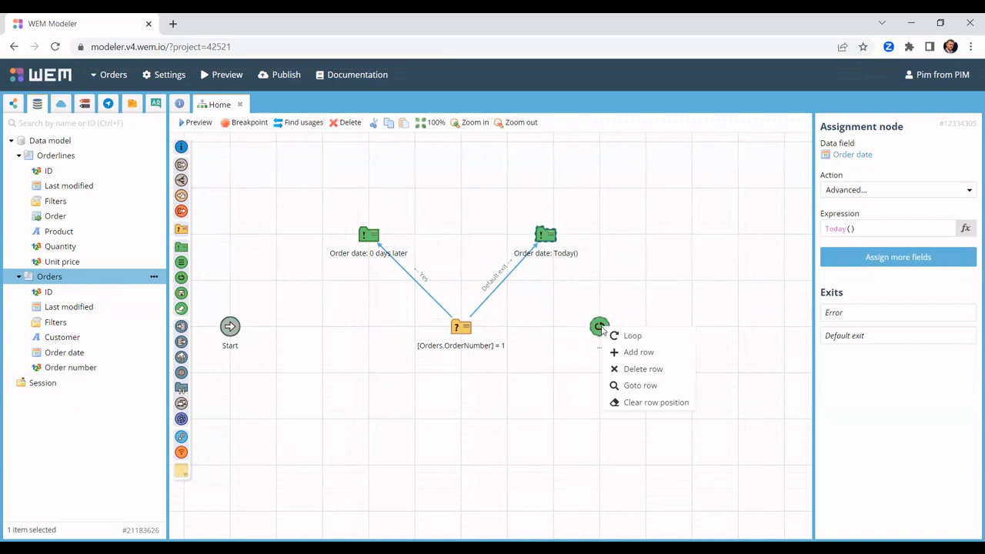
click(635, 384)
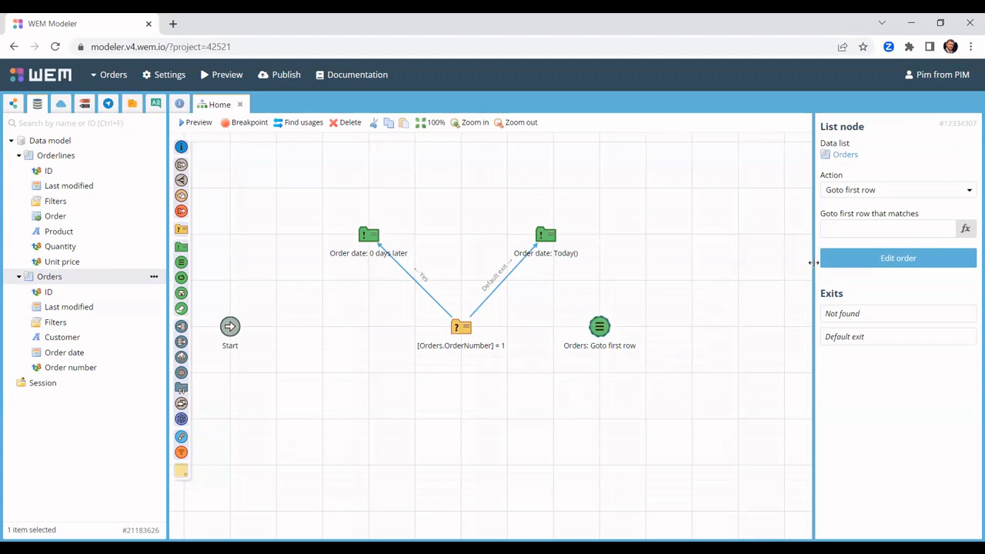
click(838, 235)
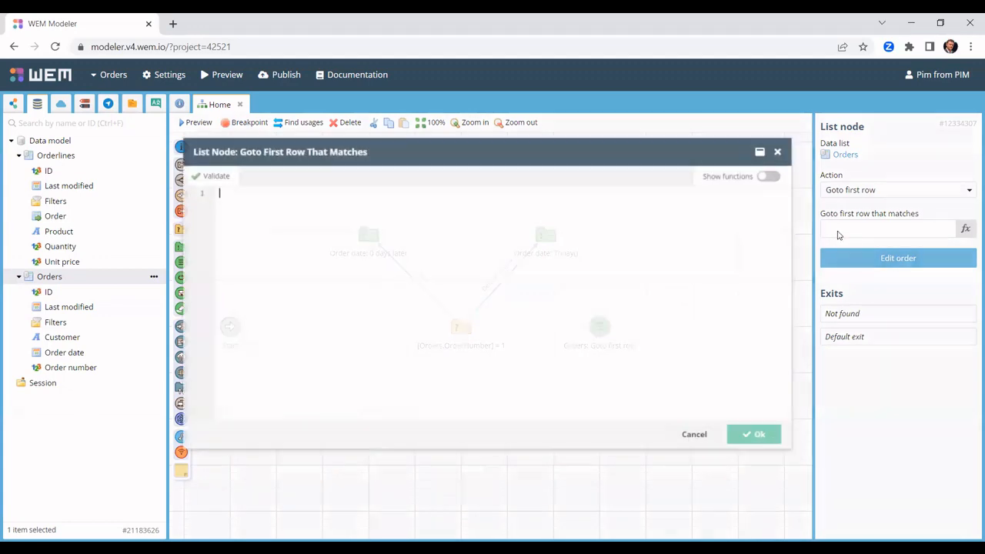
drag(62, 375, 314, 314)
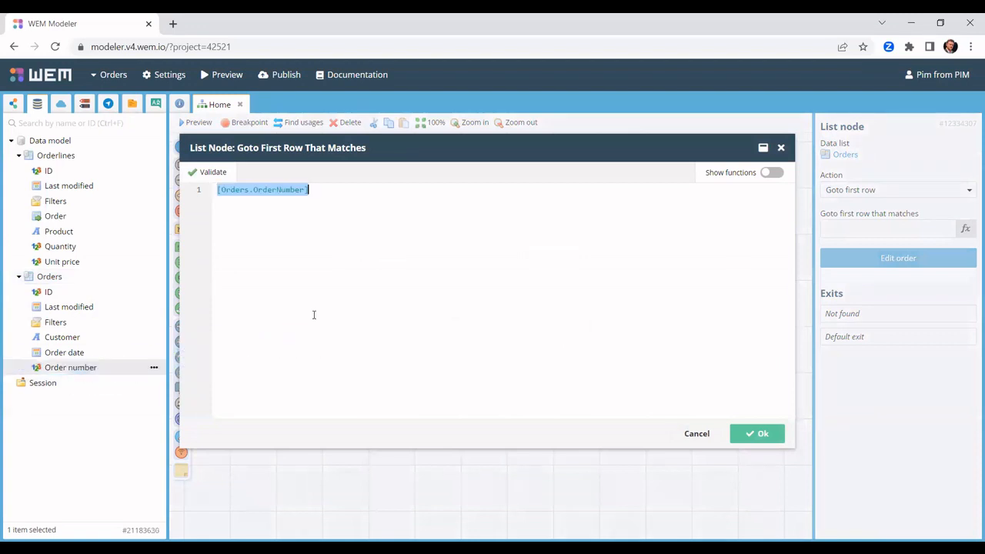
click(313, 315)
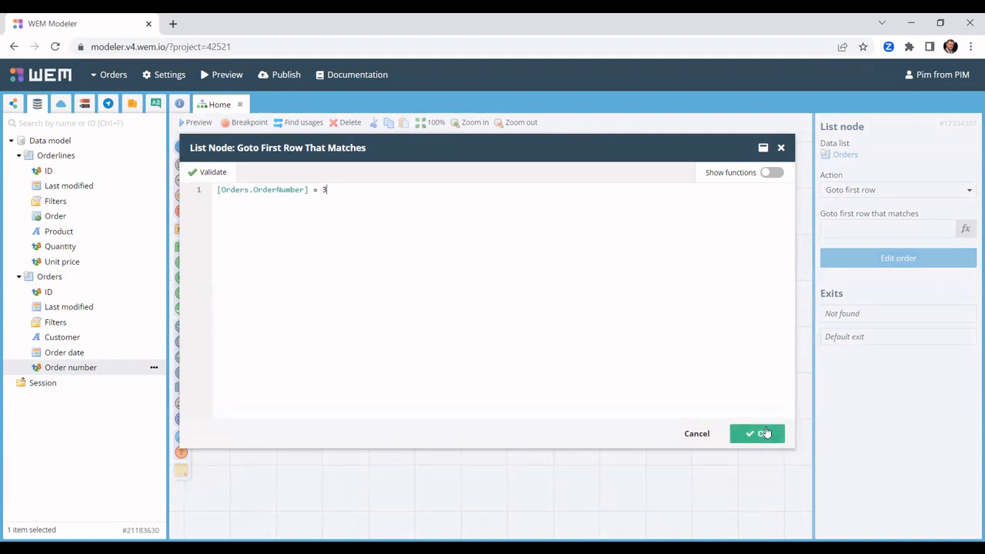
click(762, 433)
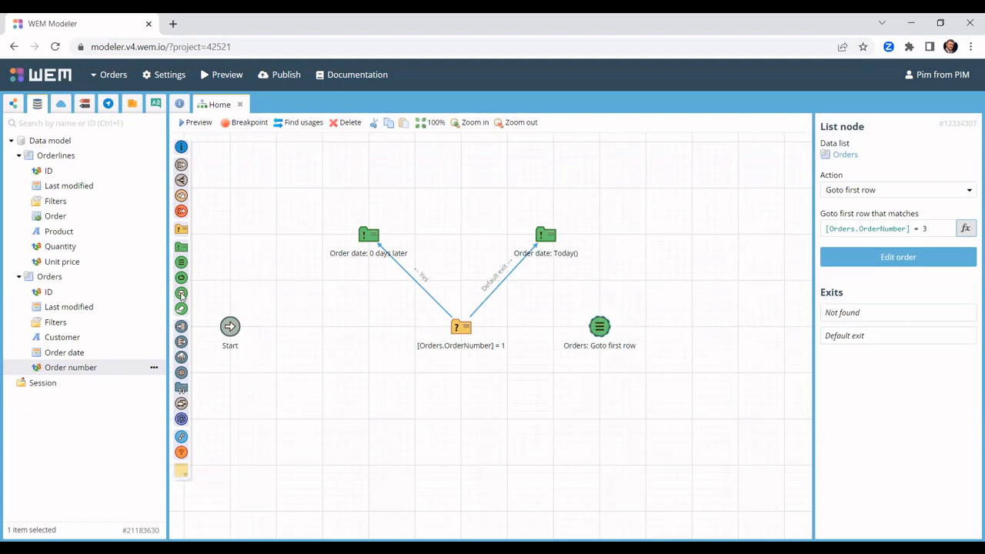
Step: Add a node that saves database changes and a node that discards database changes below the decision node
drag(182, 293, 422, 388)
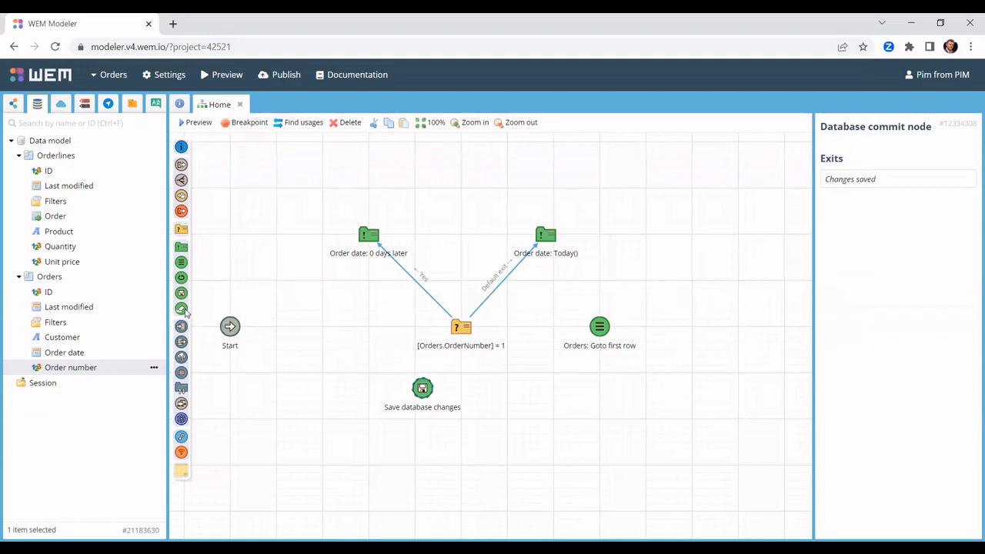
drag(181, 307, 439, 460)
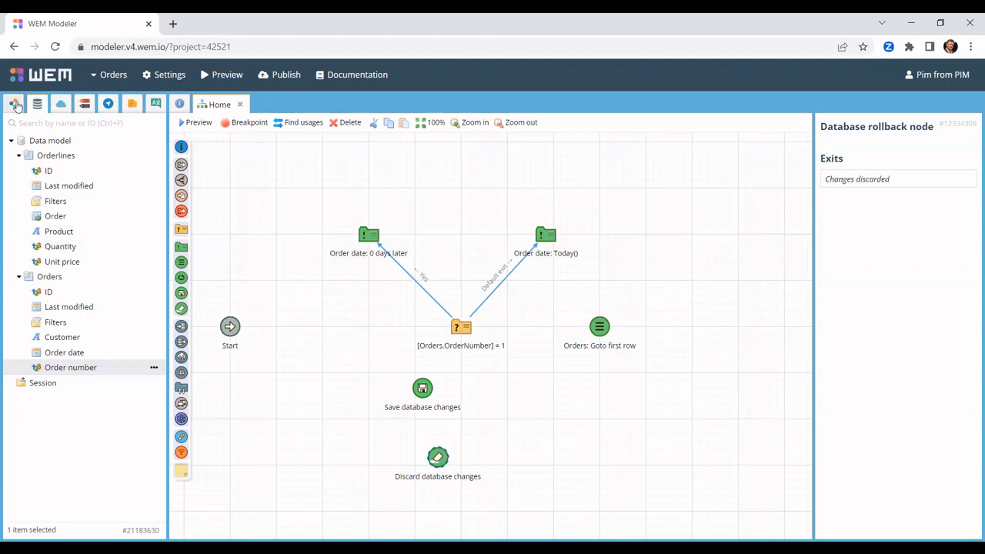
Step: Create a new regular flowchart named Subflowchart in the Flowcharts folder
click(16, 105)
right_click(50, 144)
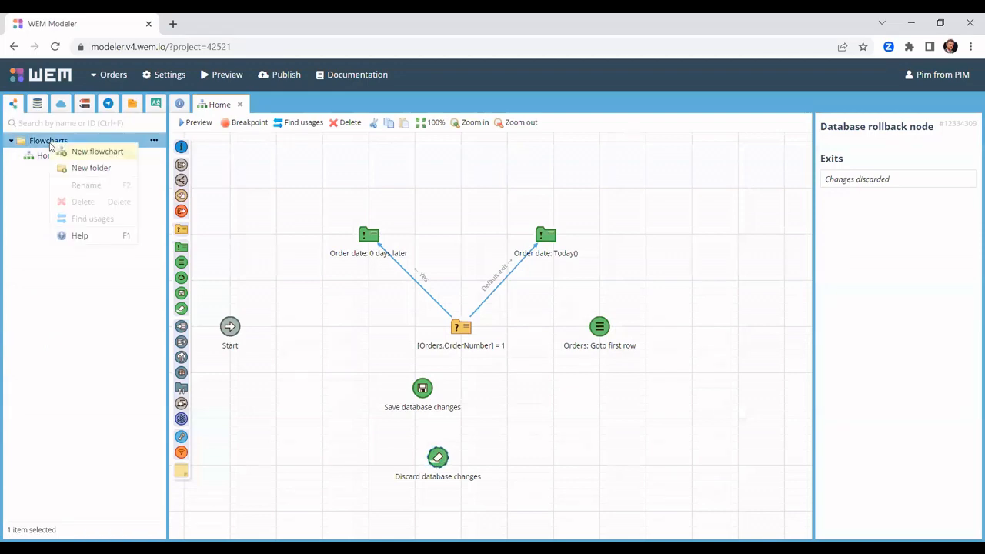
click(80, 152)
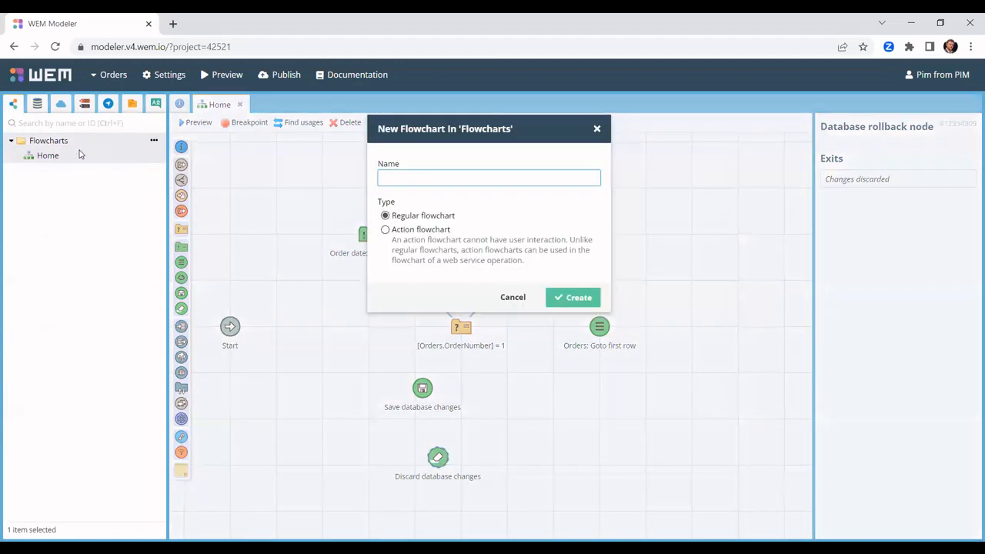
text(Subflowchart)
click(573, 297)
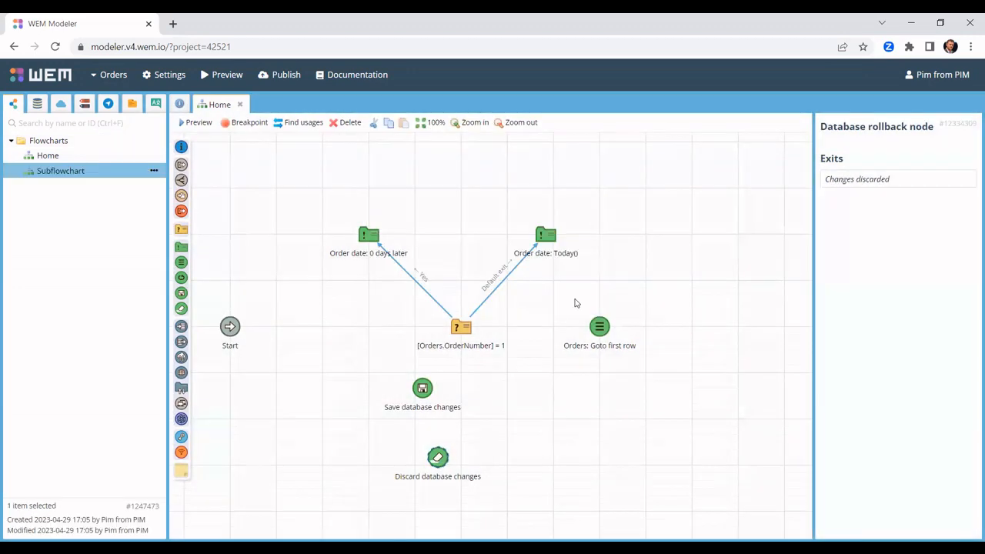
Step: Place the Subflowchart as a node in the Home flowchart and add an End node inside Subflowchart itself
drag(58, 171, 592, 427)
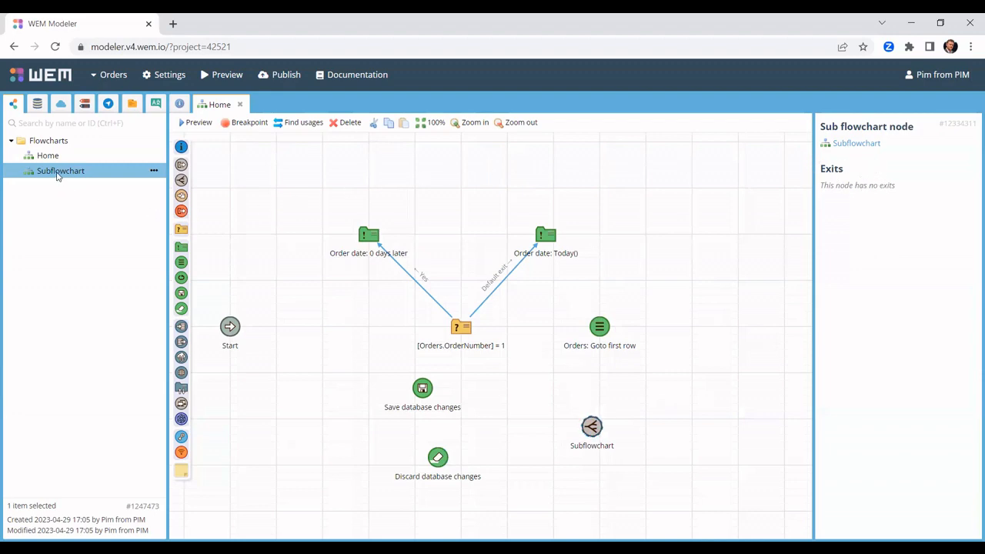
double_click(57, 172)
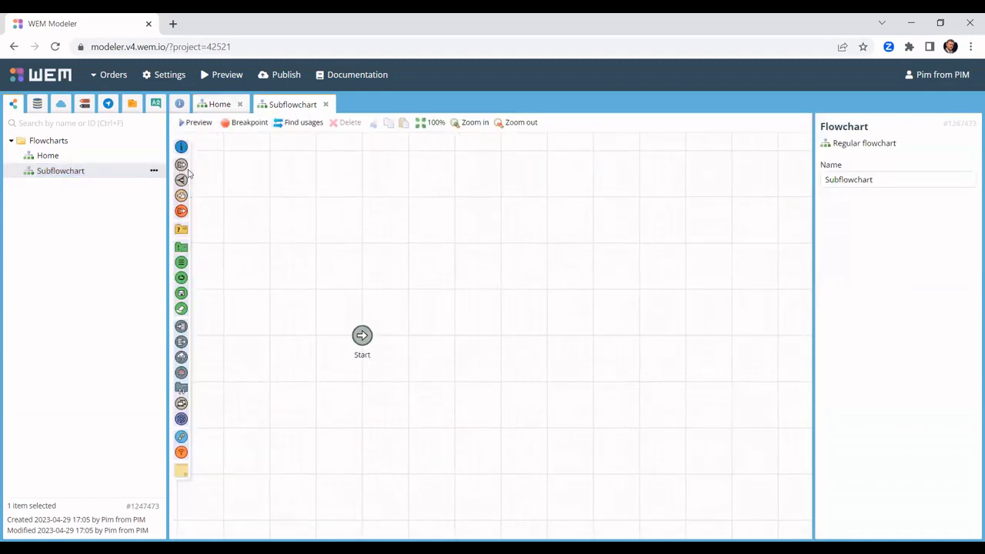
drag(185, 166, 548, 293)
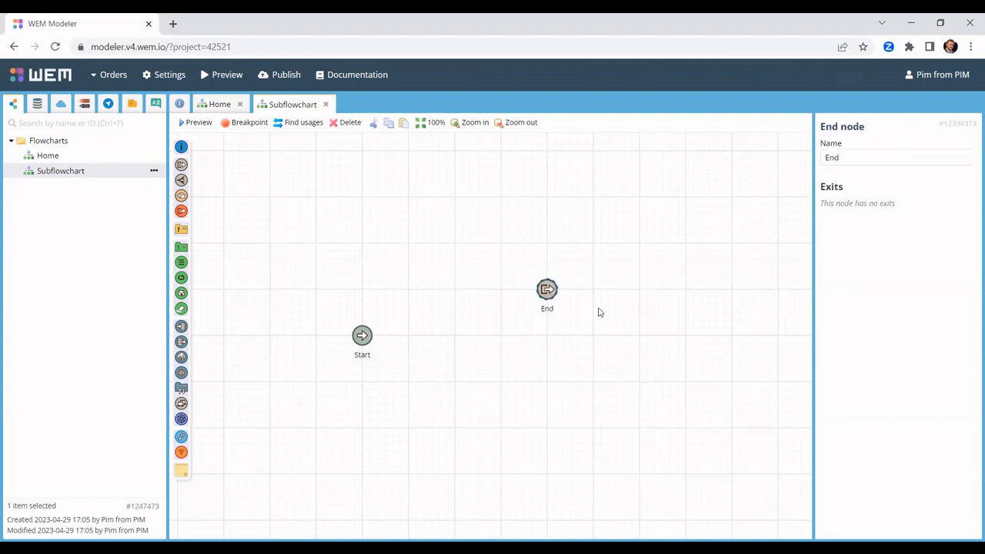
click(221, 105)
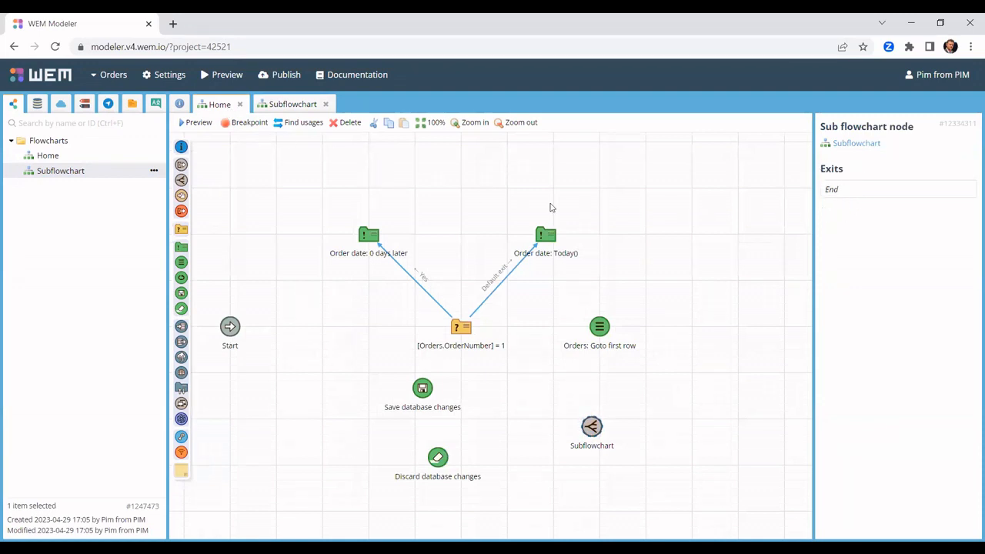
Step: Rename Subflowchart's End node as Success and add a second End node named Failed below it
click(288, 108)
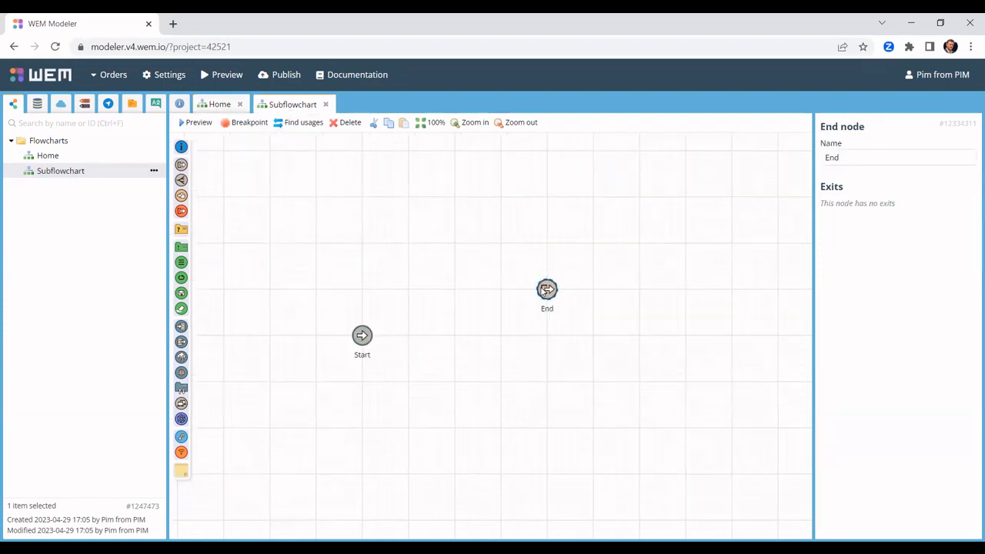
click(859, 159)
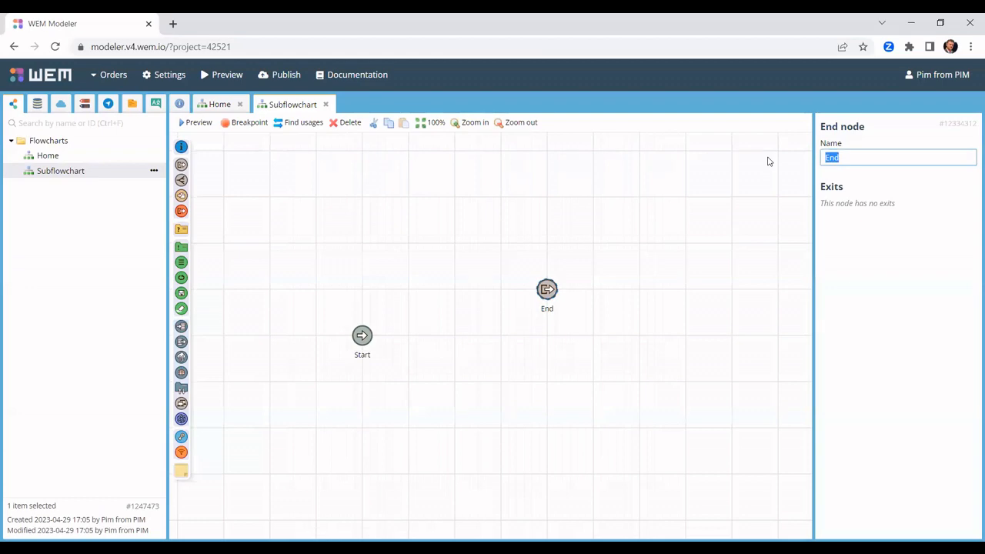
text(Success)
drag(181, 165, 546, 388)
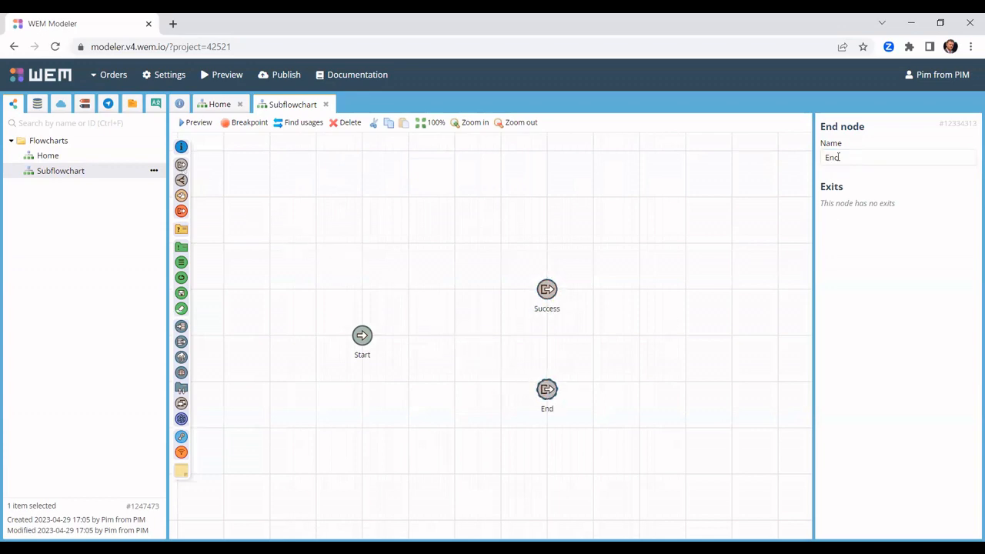
drag(850, 157, 800, 161)
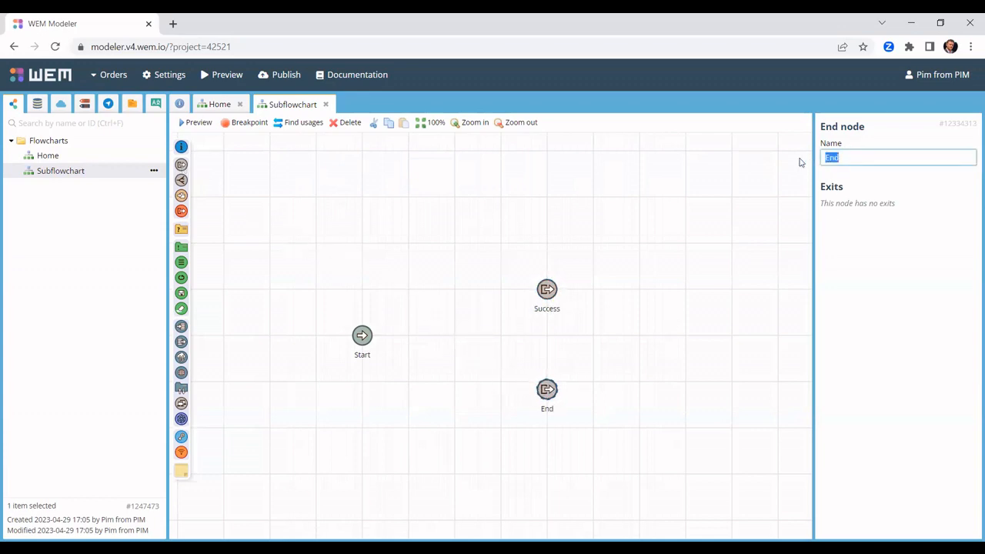
text(Failed)
click(488, 210)
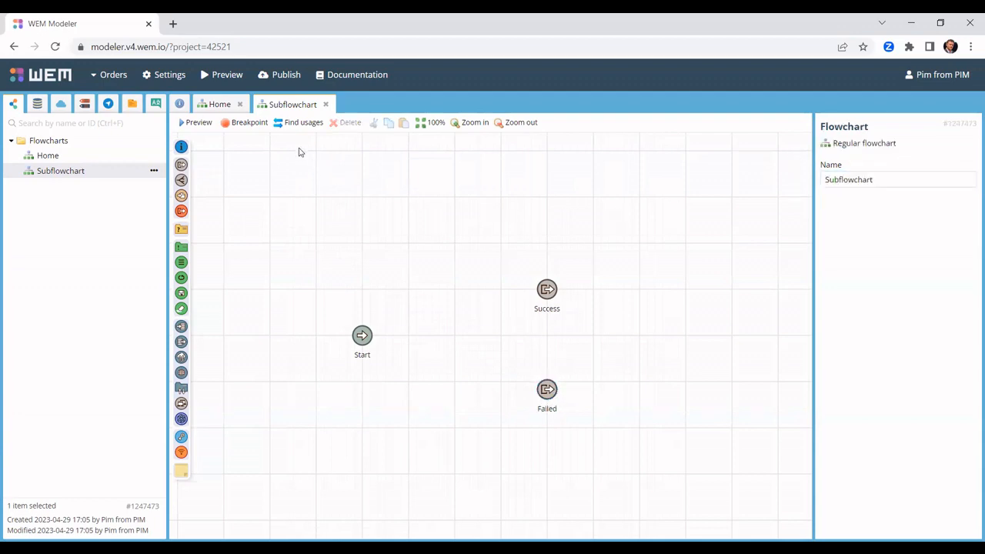
Step: In the Home flowchart, connect the Subflowchart node's Success exit to the Orders Goto first row node and its Failed exit to Save database changes
click(220, 105)
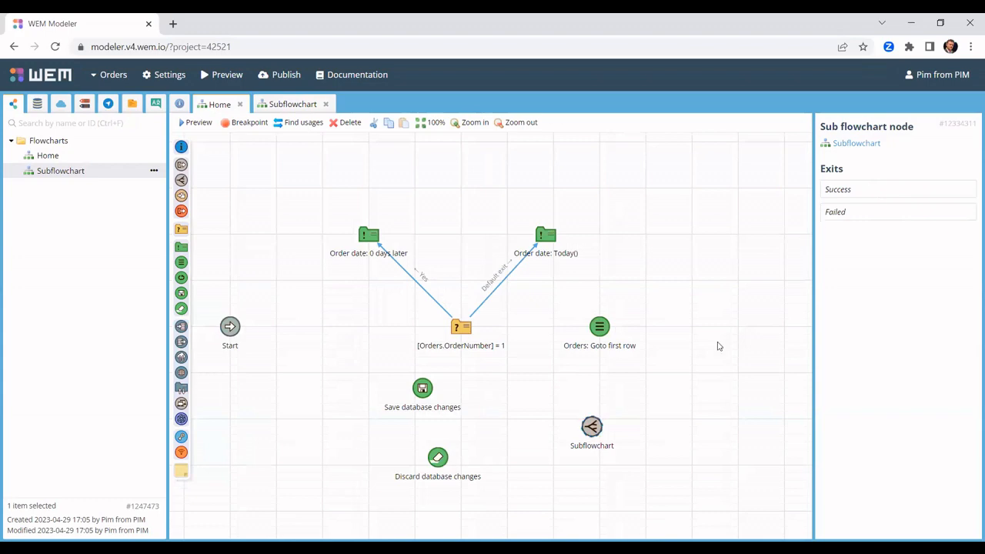
drag(593, 425, 602, 332)
click(622, 341)
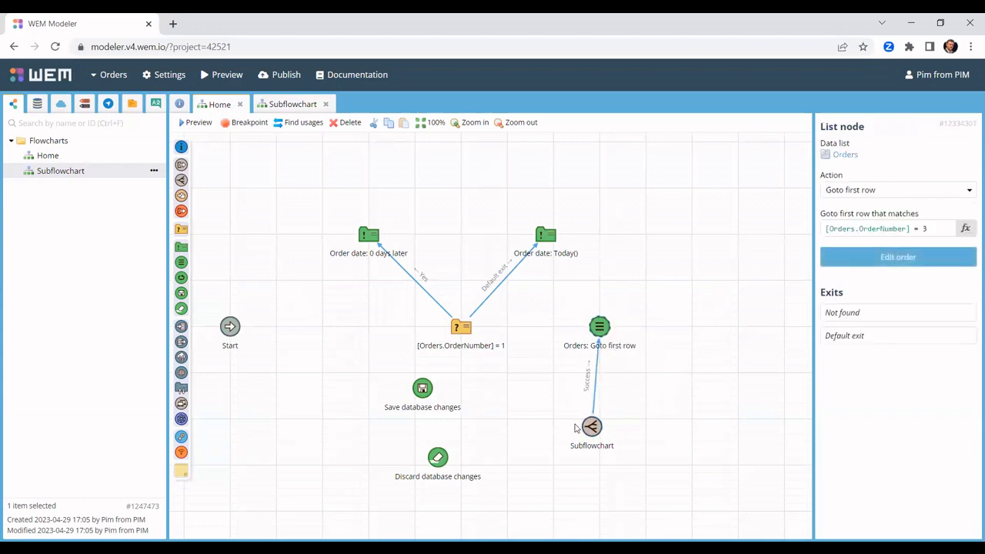
drag(590, 426, 423, 389)
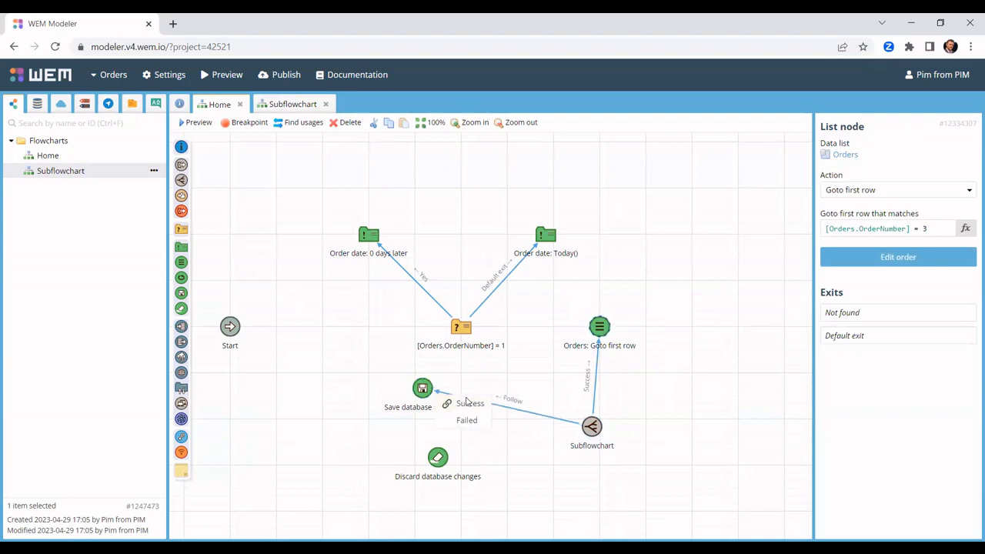
click(467, 420)
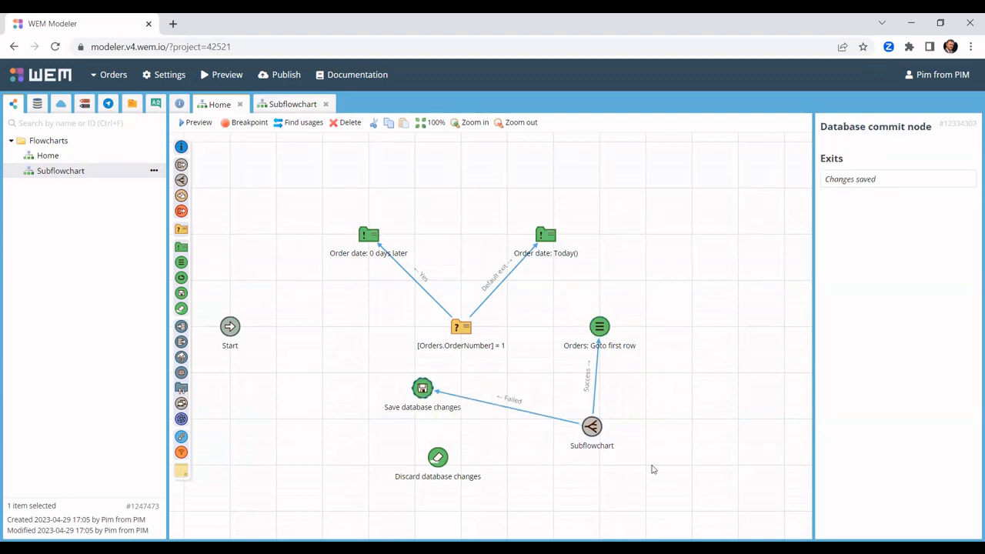
Step: Delete all Home flowchart nodes except Start and the Order date: Today() assignment, and move that assignment well above Start
drag(704, 489, 396, 314)
key(Delete)
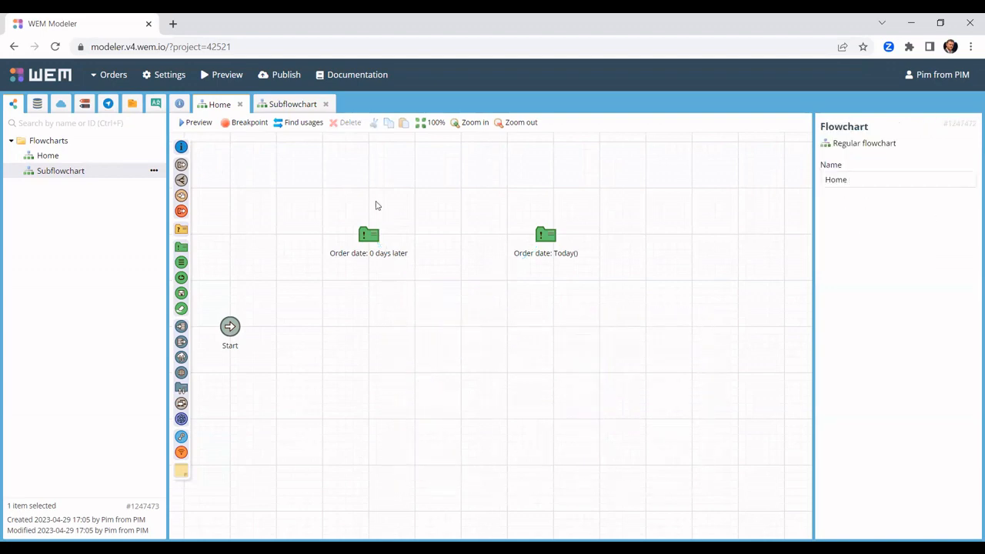
click(370, 235)
key(Delete)
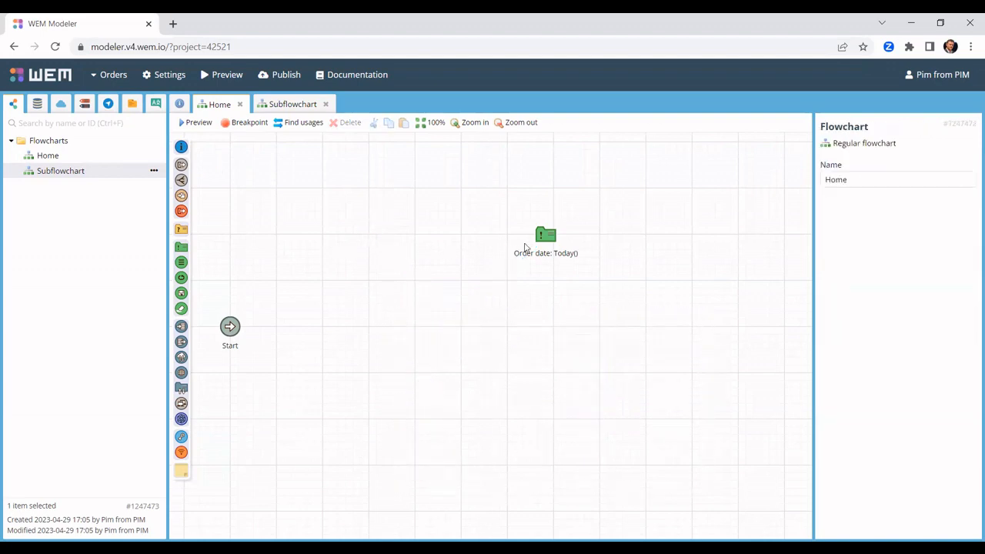
drag(547, 245, 233, 151)
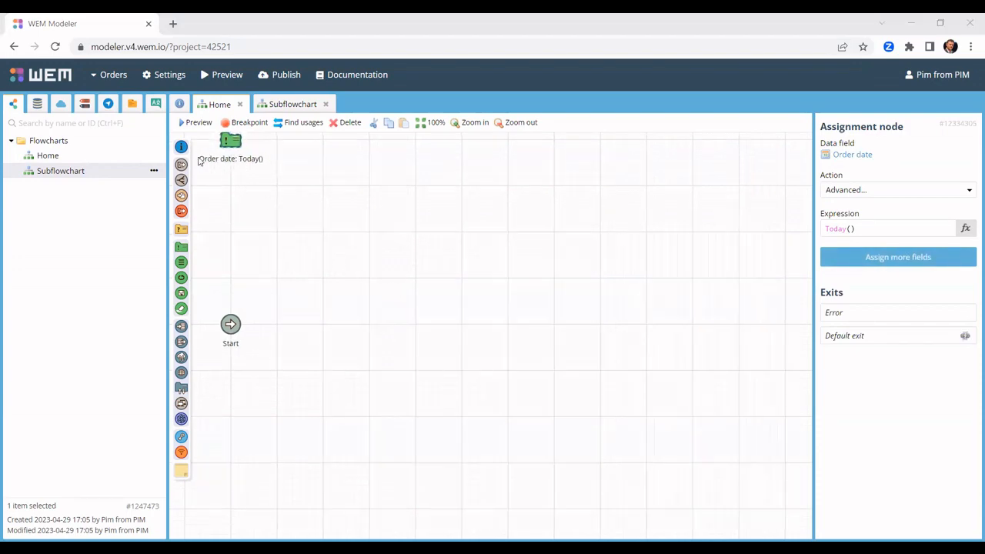
Step: Add an interaction node named Orders level with the Start node in the Home flowchart
drag(181, 146, 461, 326)
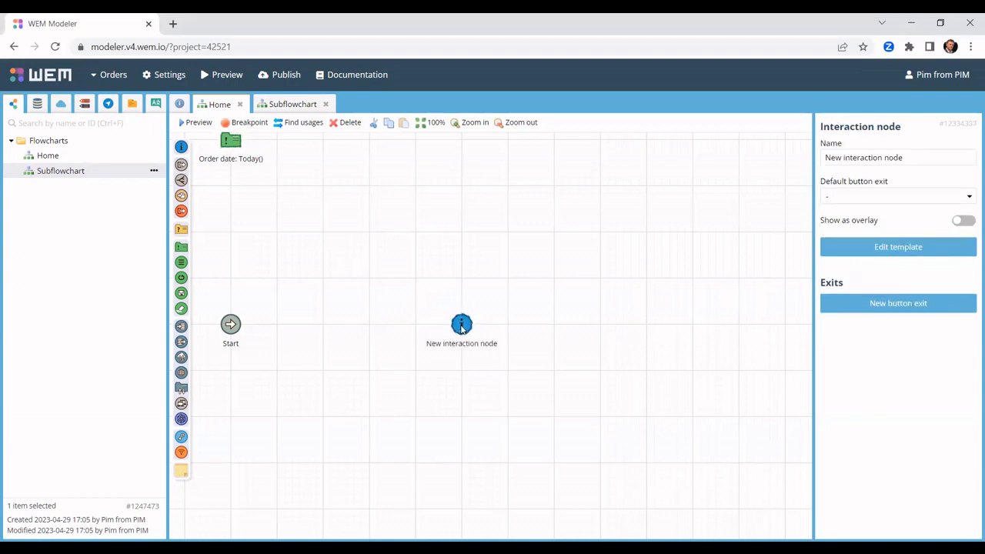
click(928, 154)
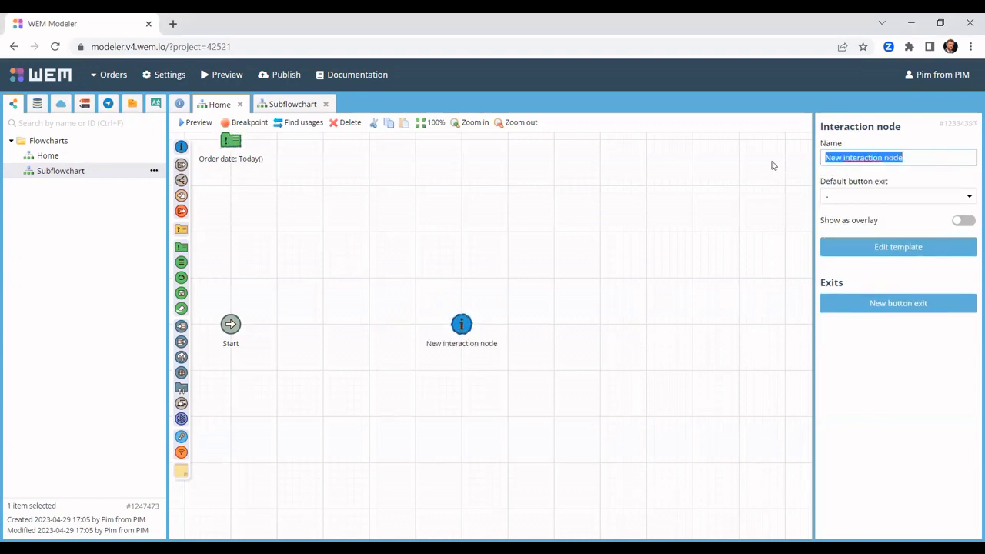
text(Orders)
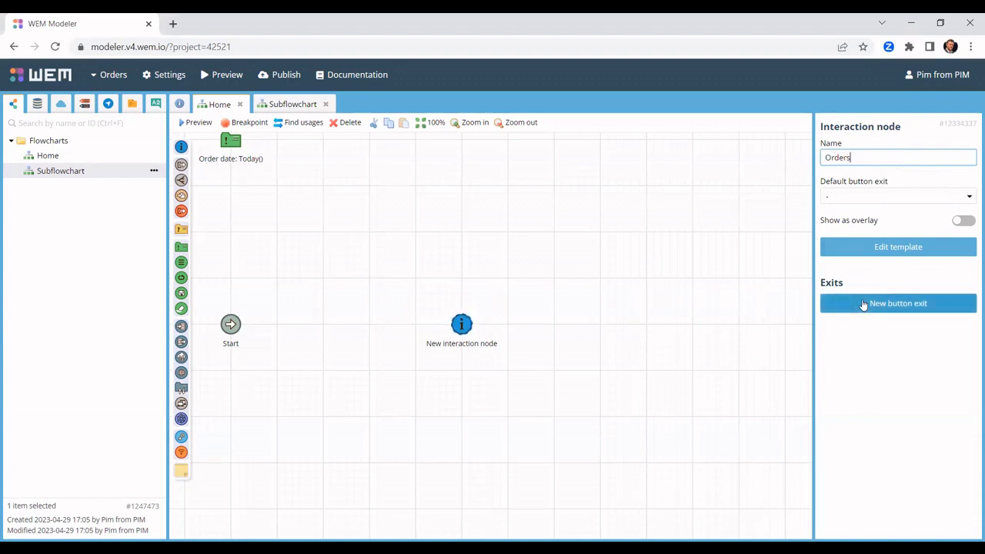
Step: Give the Orders interaction node three button exits named Add order, Edit order and Delete order
click(864, 305)
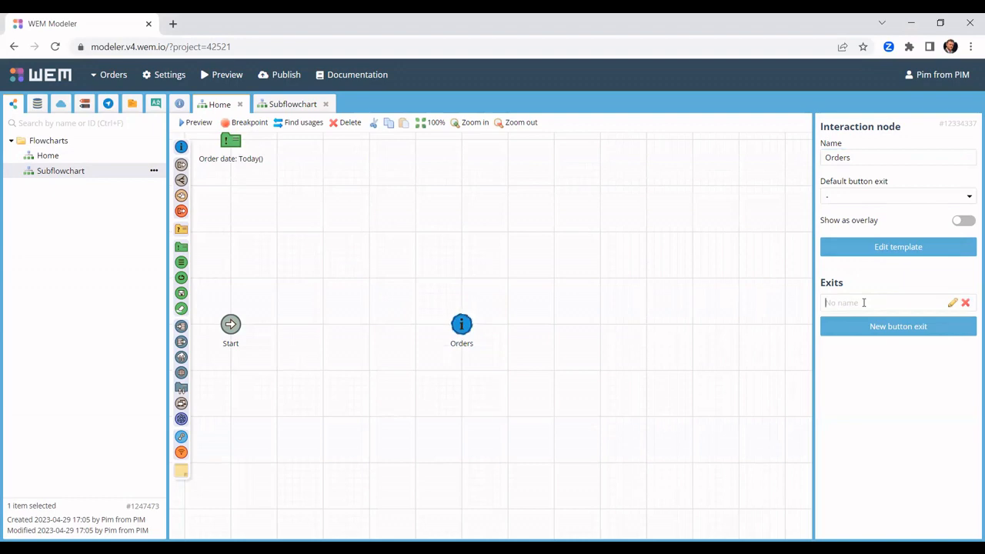
text(Add order)
click(868, 327)
text(Edit order)
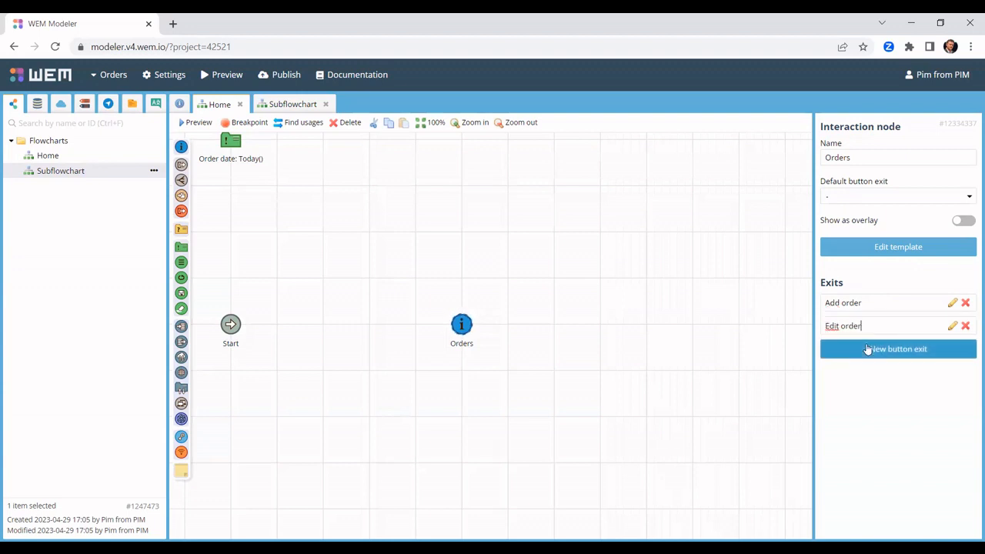
click(866, 347)
text(Delete order)
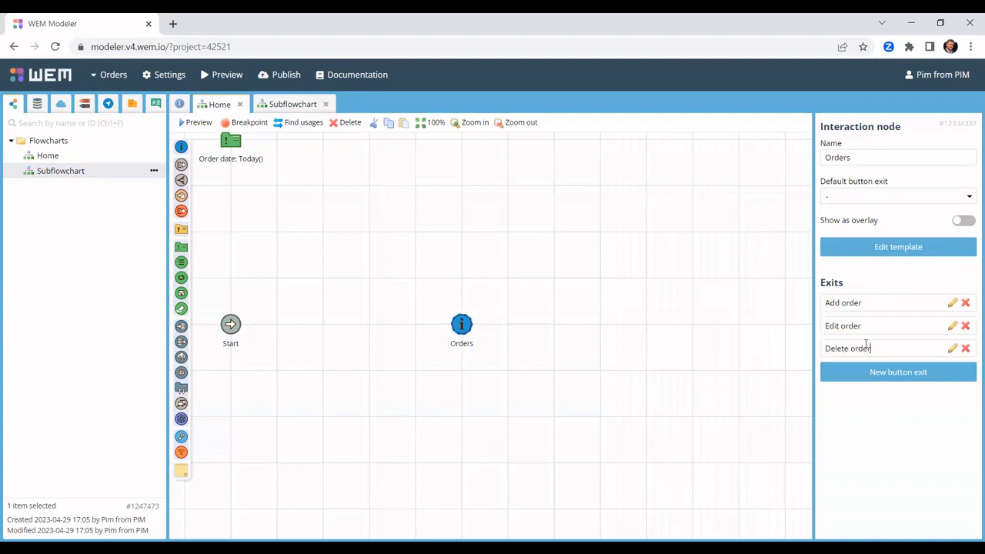
Step: Give the Orders interaction node three more button exits named Add orderline, Edit orderline and Delete orderline
click(867, 368)
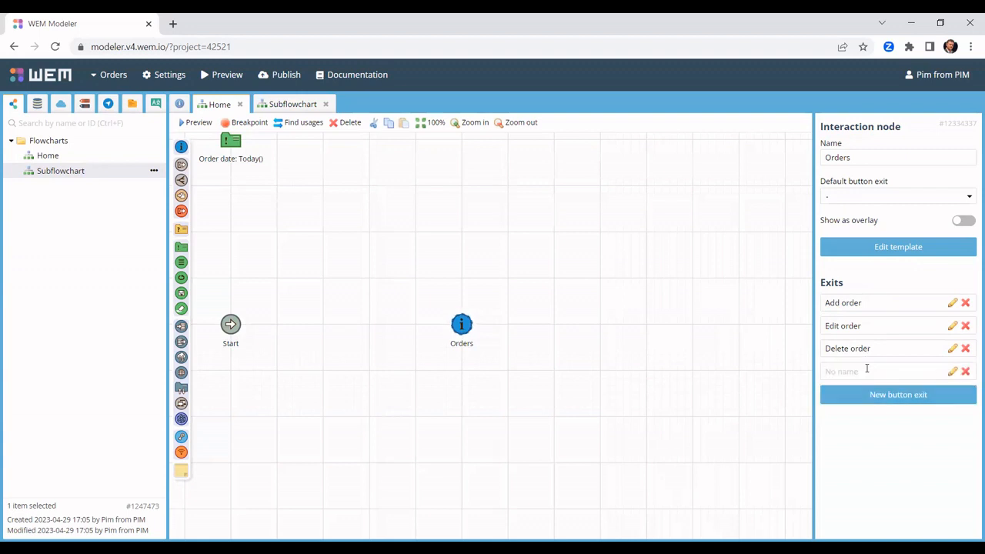
text(Add orderline)
click(867, 394)
text(Edit orderline)
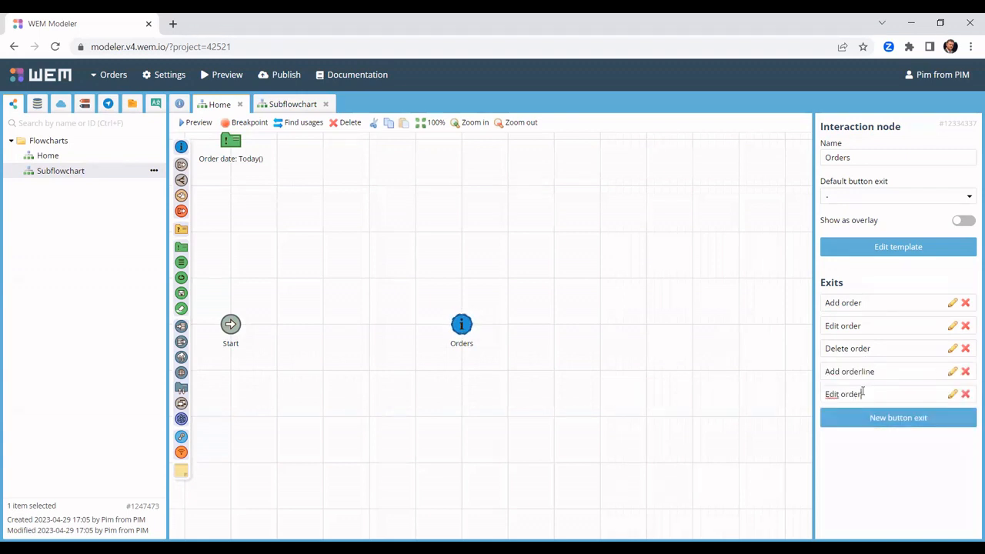
click(850, 417)
text(Delete orderline)
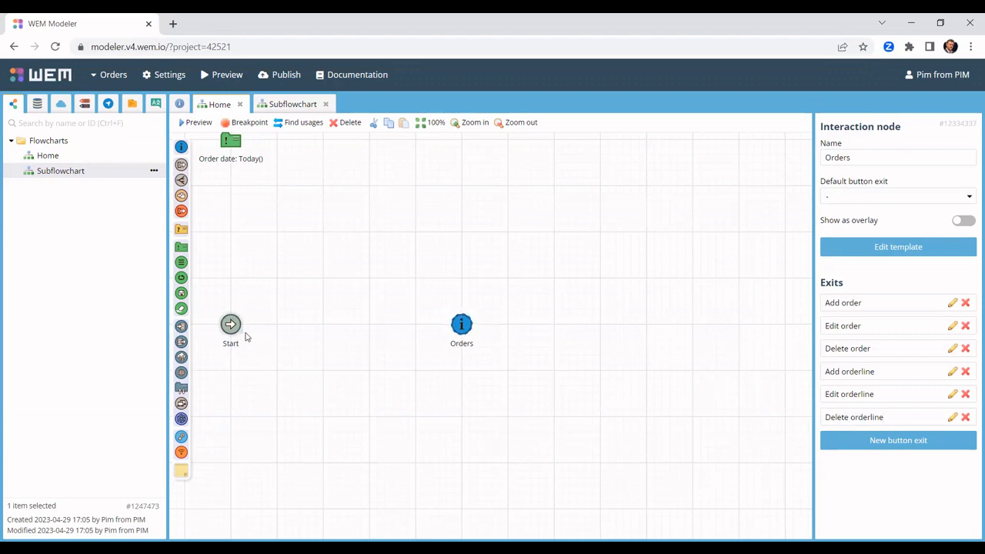
Step: Connect Start to the Orders interaction node and add an Add row list node for the Orders data list above that connection
drag(246, 336, 459, 327)
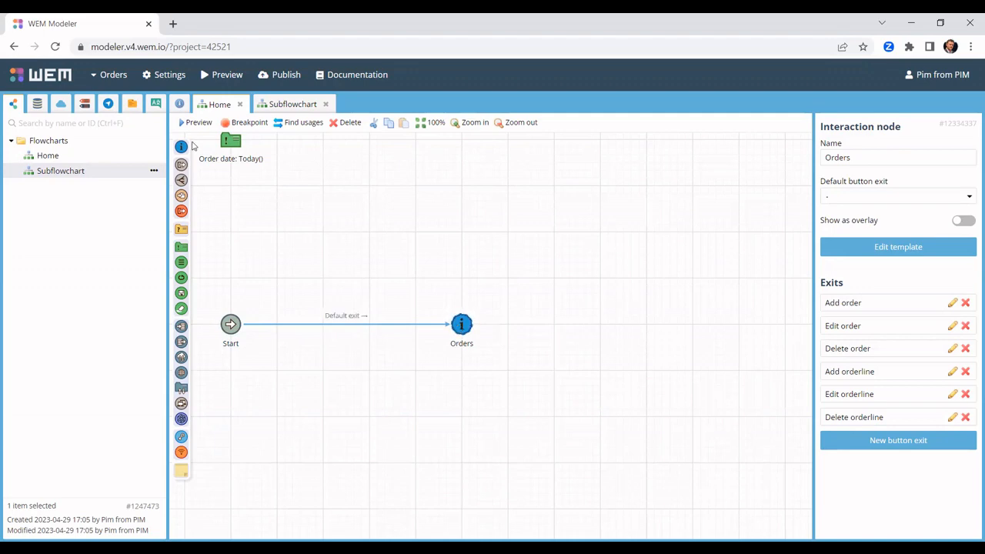
click(37, 103)
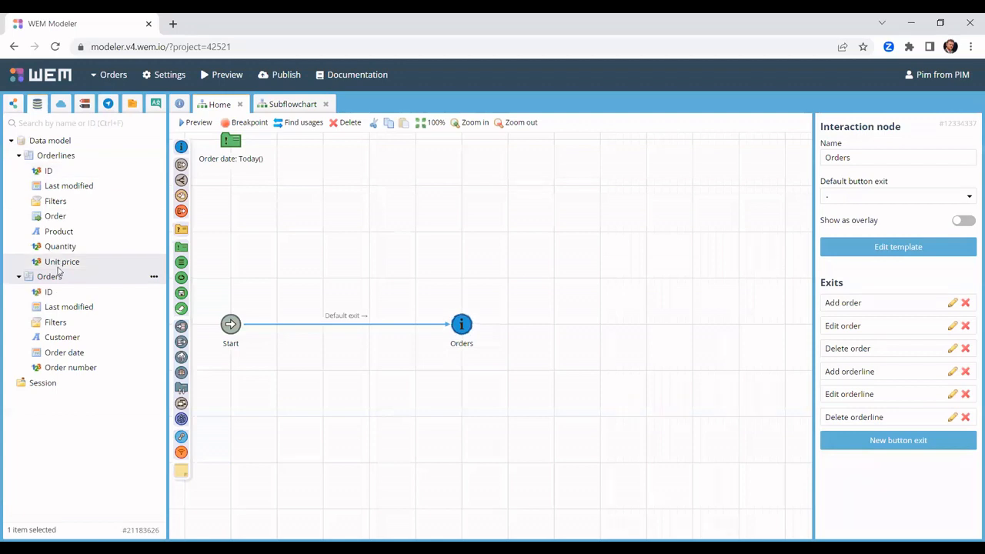
drag(57, 276, 323, 240)
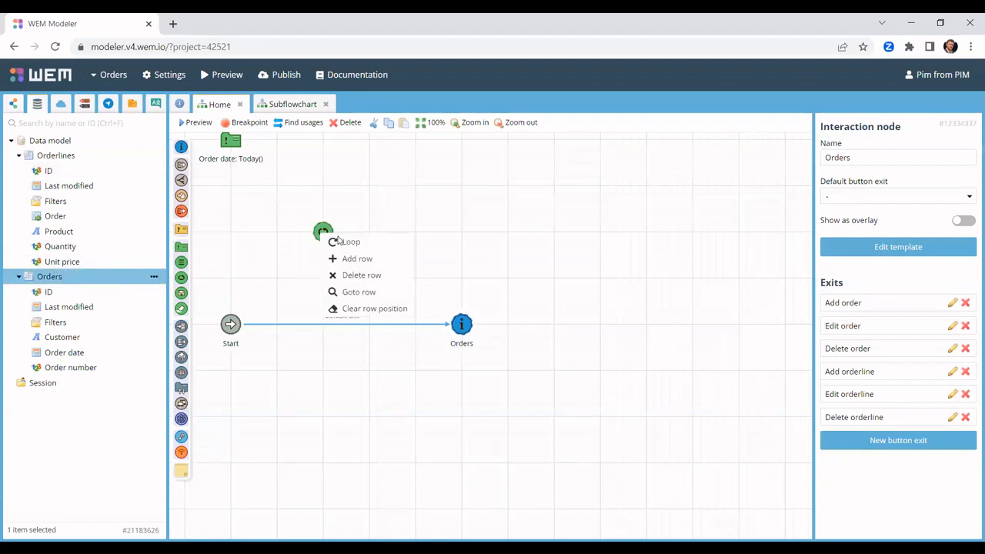
click(354, 258)
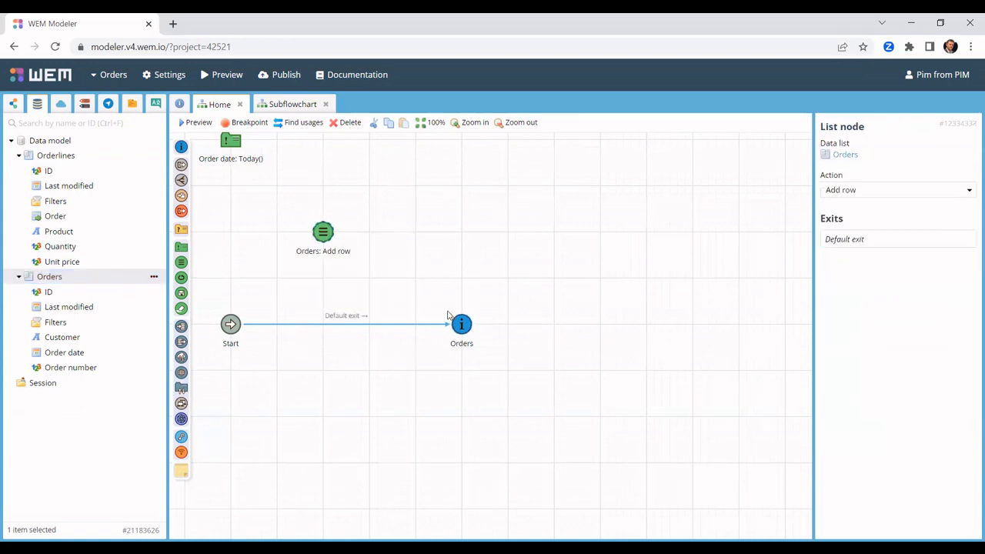
Step: Link the interaction node's Add order exit to the Add row node, and that node's default exit to the Order date: Today() assignment
drag(462, 324, 314, 227)
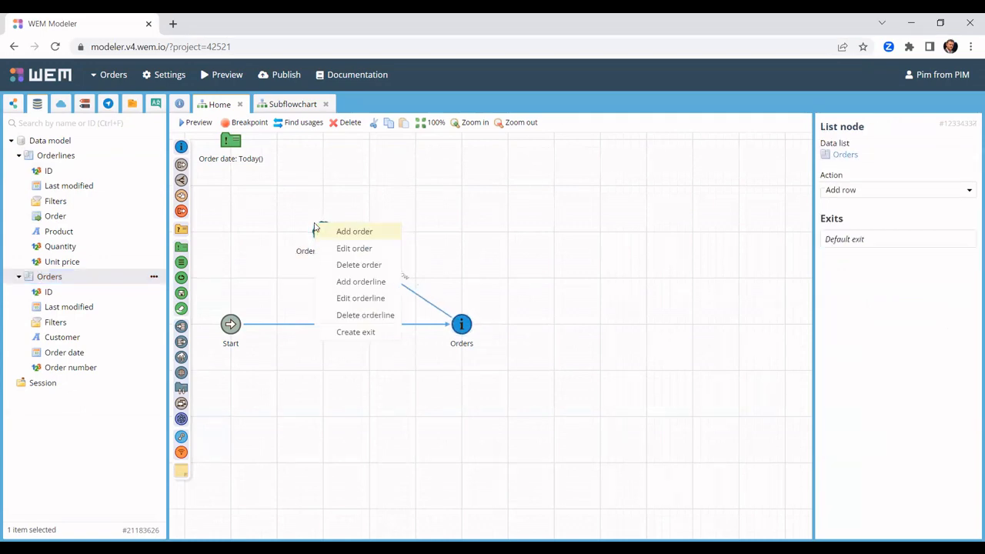
click(354, 232)
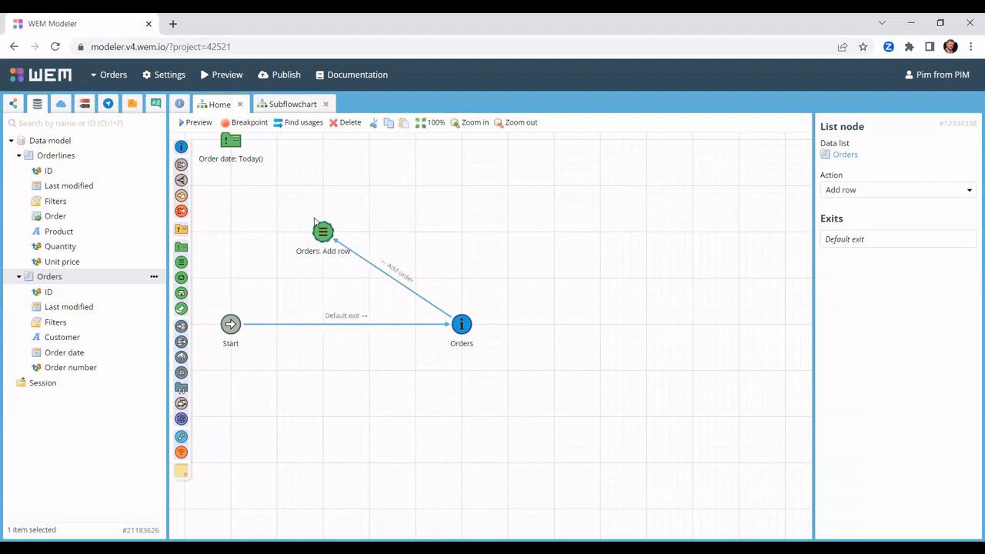
drag(303, 209, 240, 154)
click(236, 146)
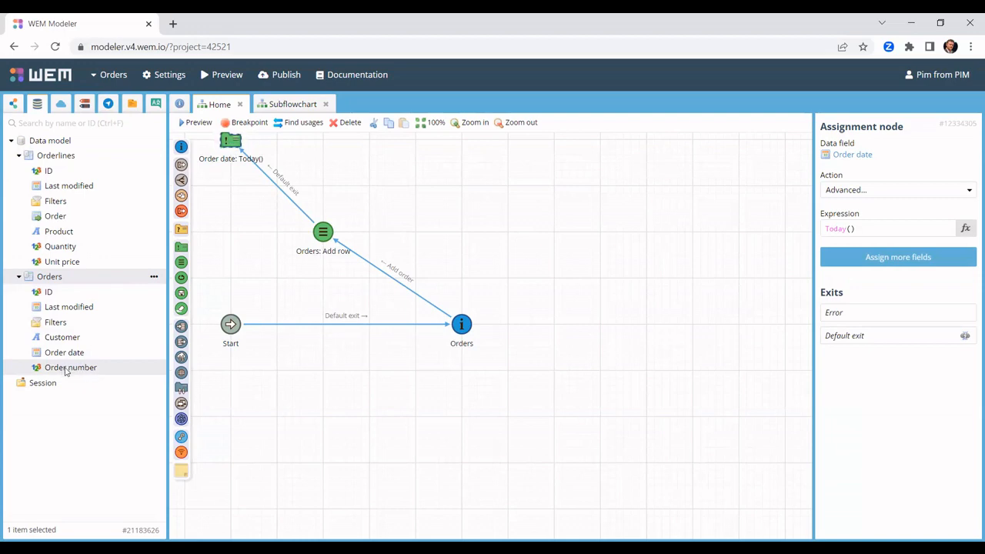
Step: Add an Order number assignment with the advanced expression Max([Orders.OrderNumber] of [Orders]) + 1, and link the Order date assignment's default exit to it
drag(123, 359, 323, 143)
click(366, 152)
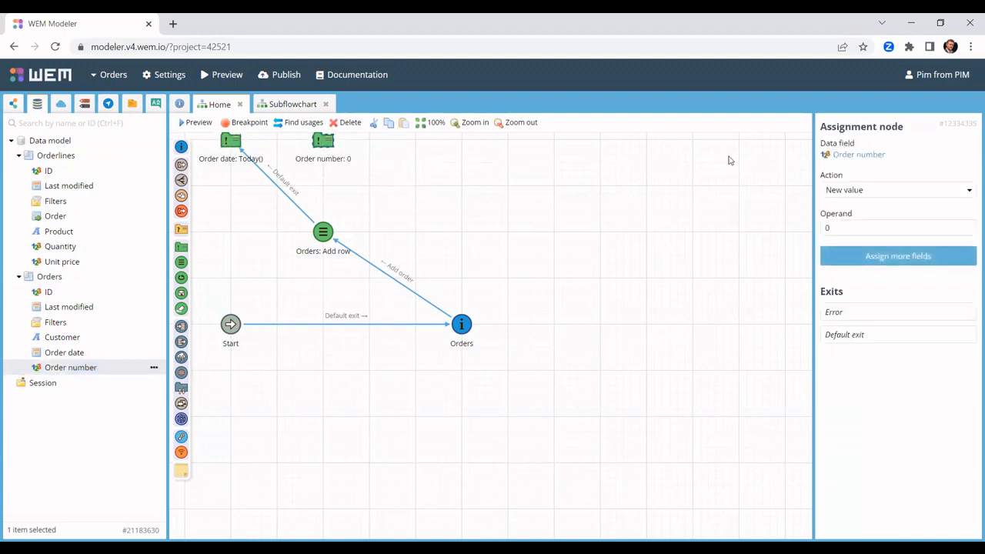
click(853, 193)
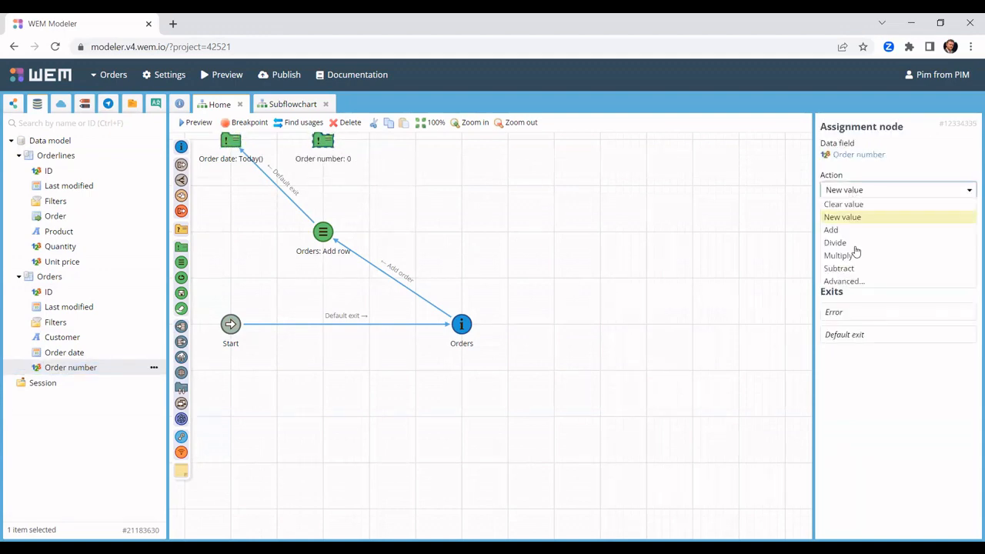
click(858, 283)
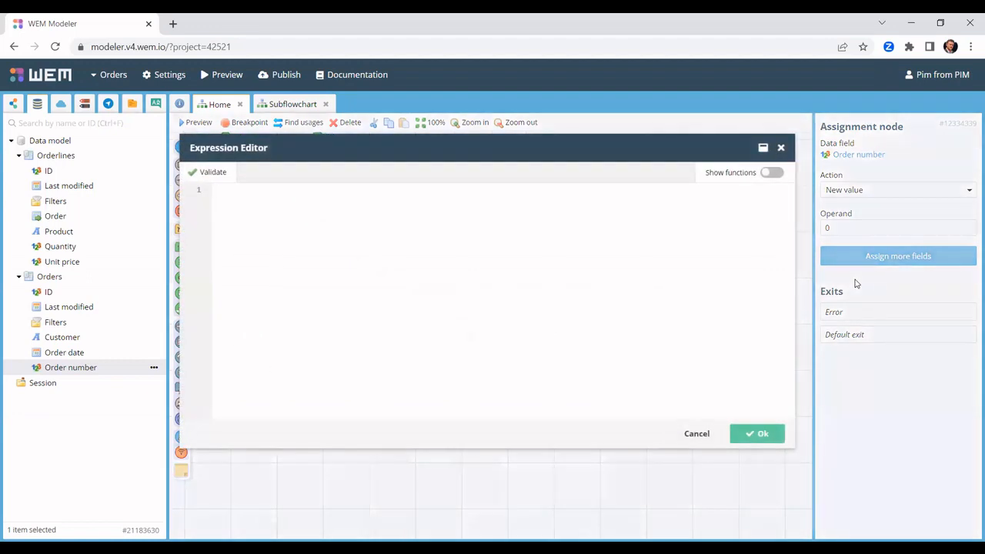
text(Max()
drag(106, 367, 347, 269)
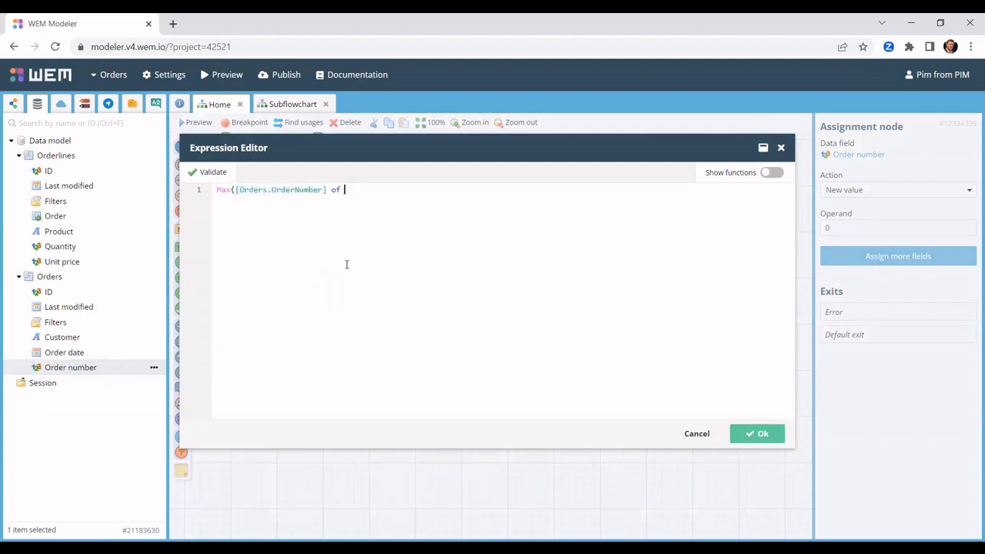
drag(257, 258, 416, 211)
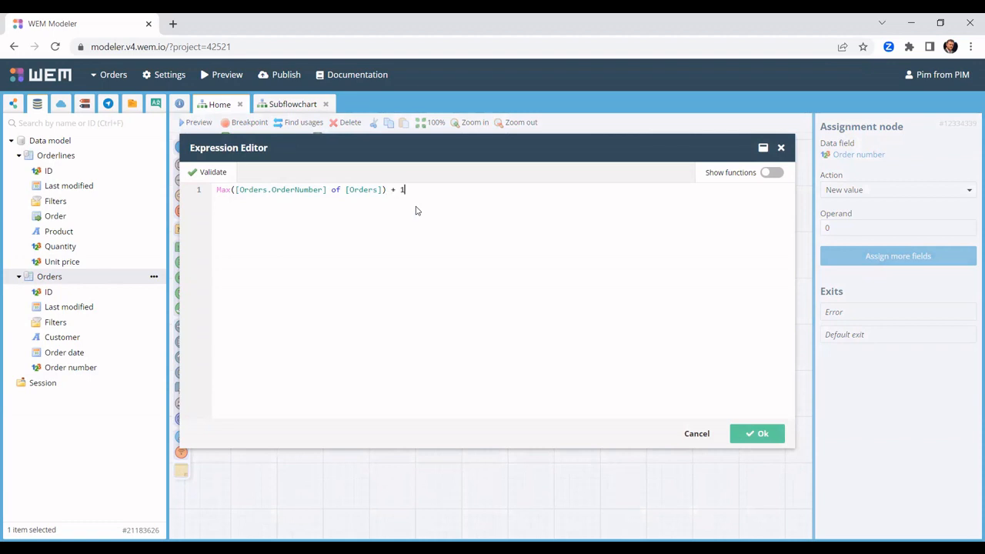
click(762, 434)
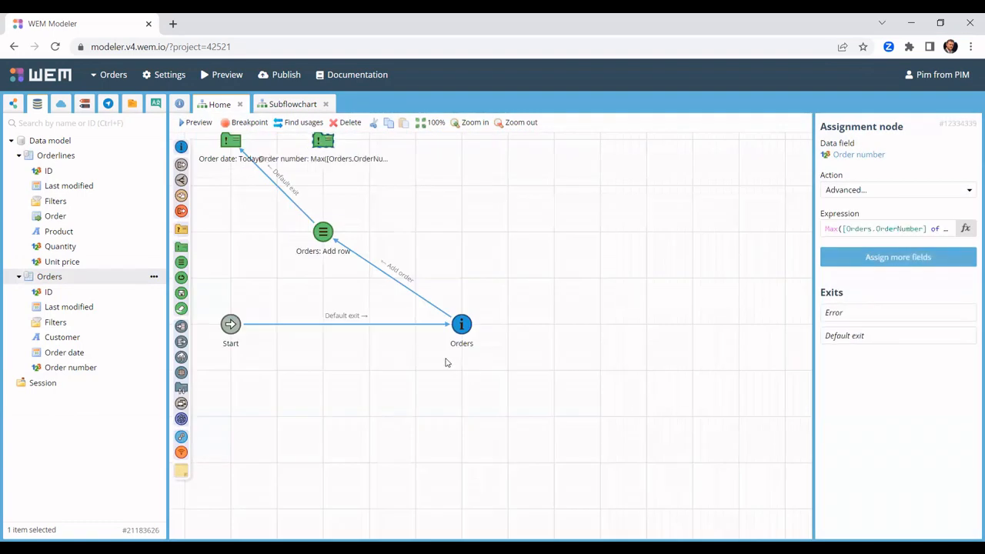
drag(239, 140, 326, 144)
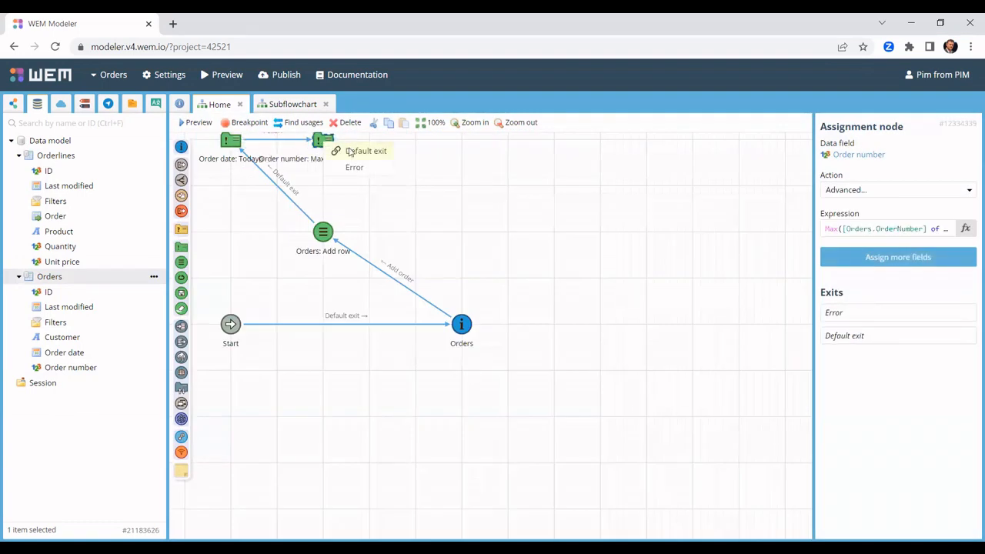
click(350, 152)
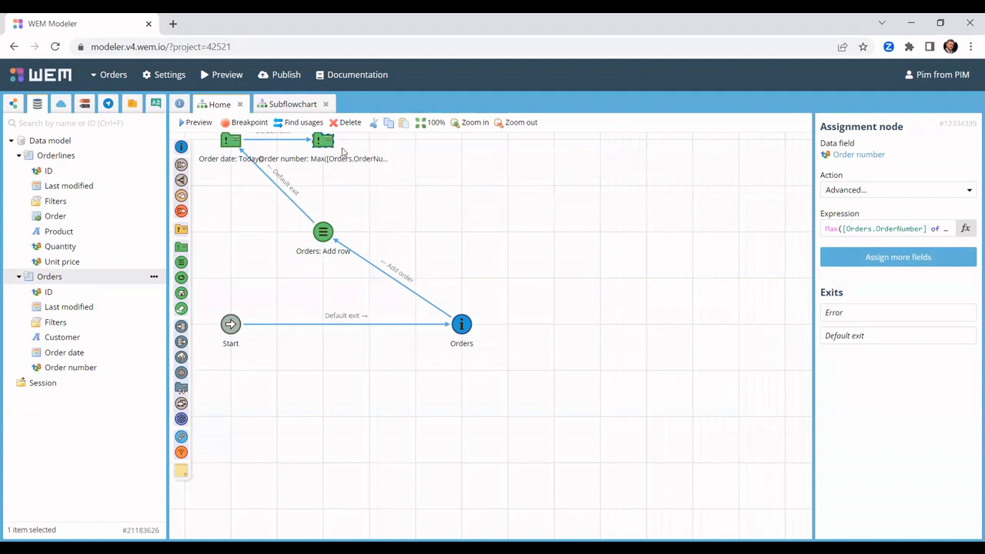
Step: Add an interaction node named Order details beside the Order number assignment and show it as an overlay
drag(182, 147, 463, 150)
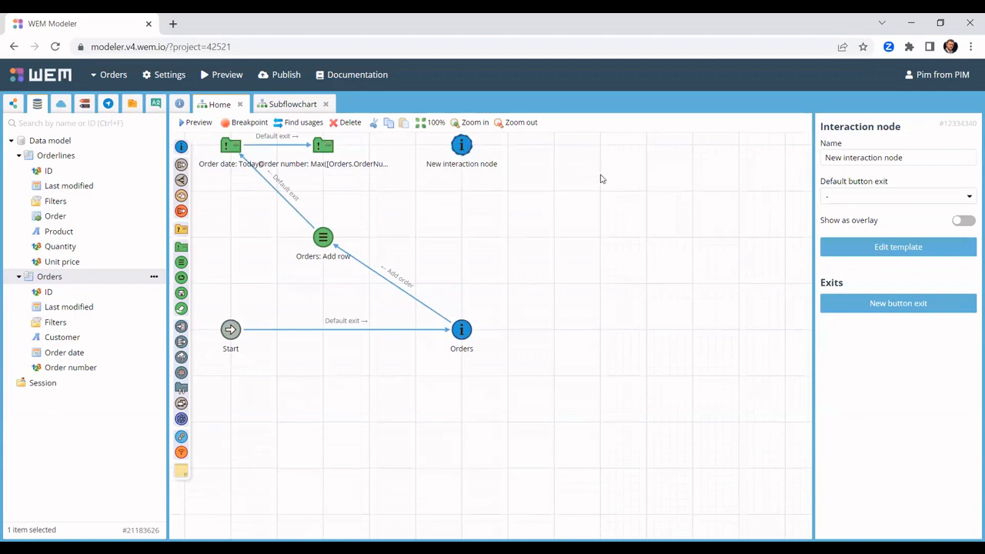
drag(918, 162, 805, 158)
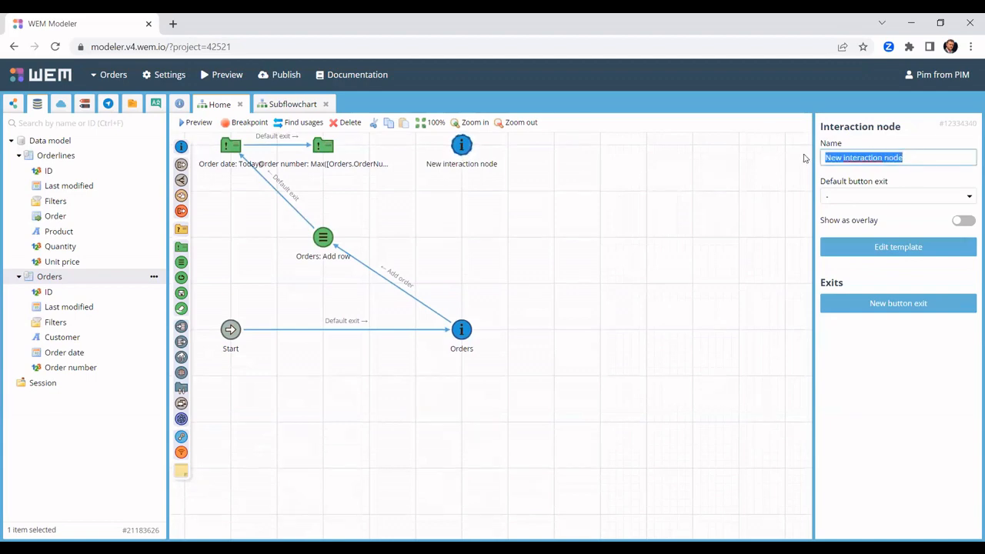
text(Order details)
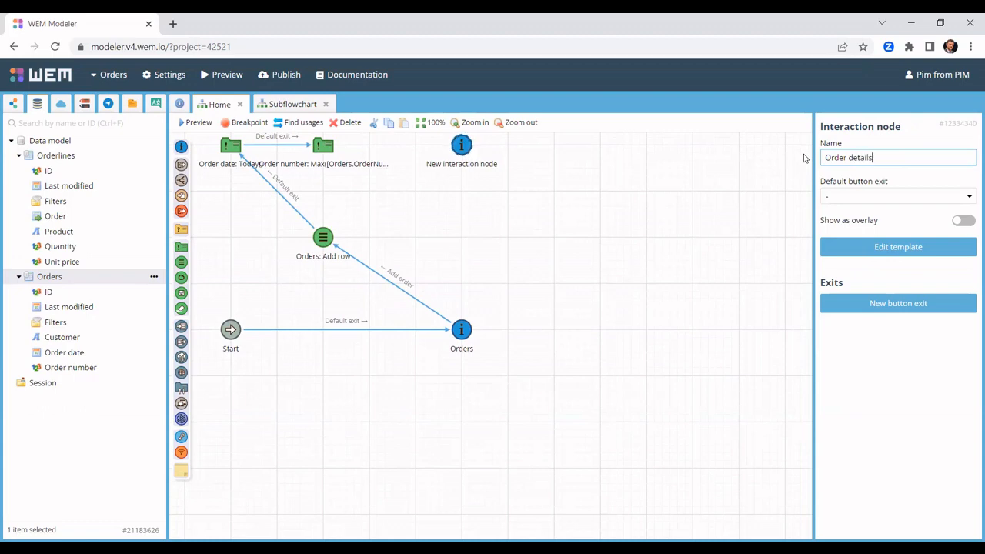
click(967, 222)
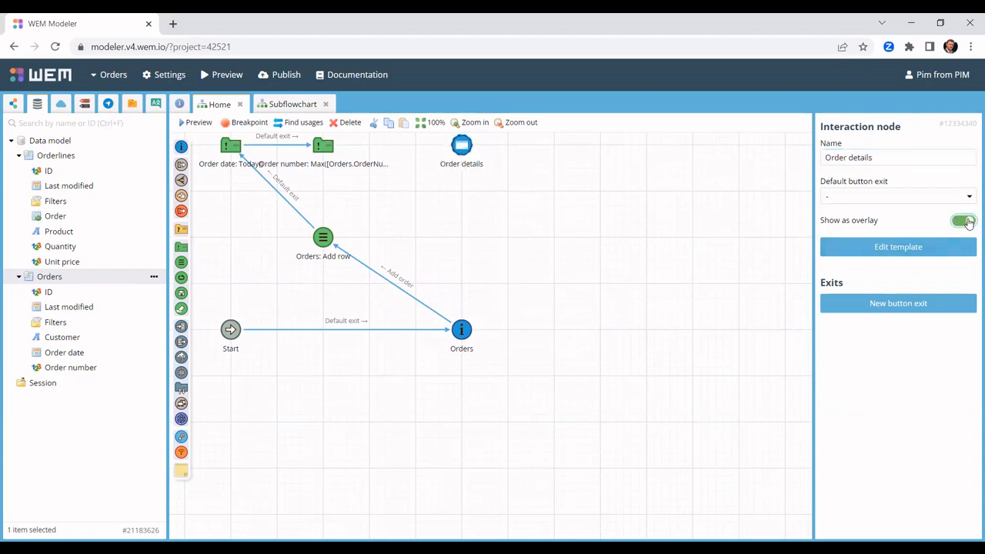
Step: Give Order details the button exits Save and Cancel, and link the Order number assignment's default exit to that node
click(906, 303)
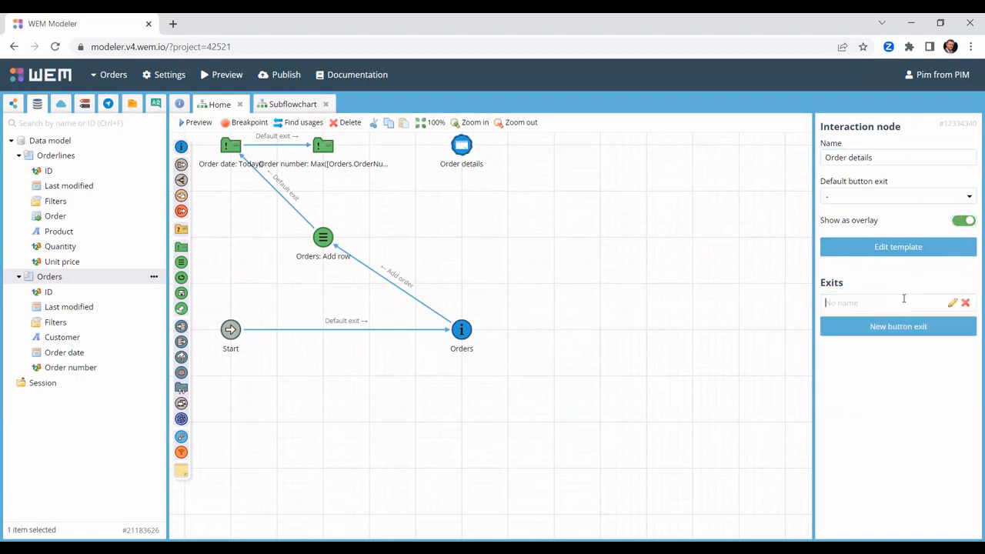
text(Save)
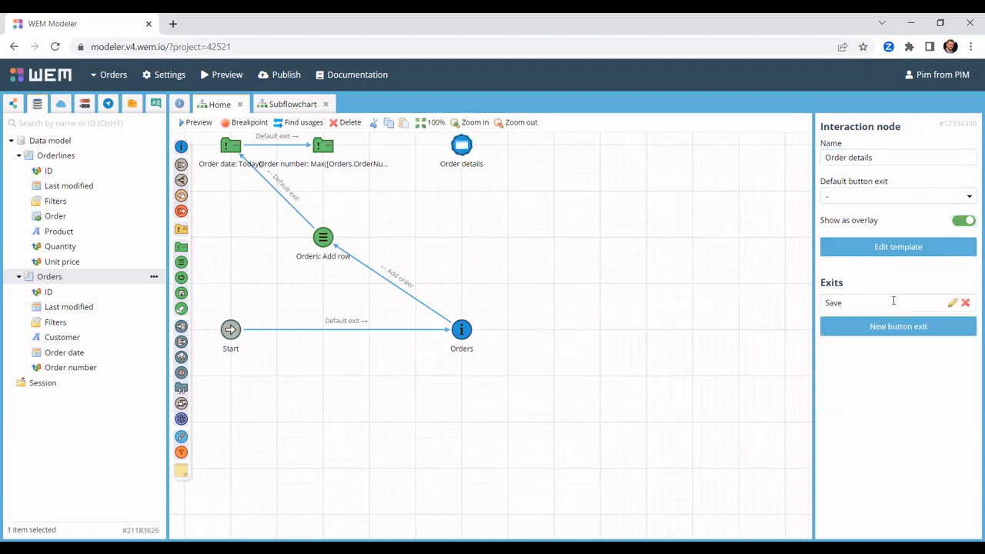
click(838, 326)
text(Cancel)
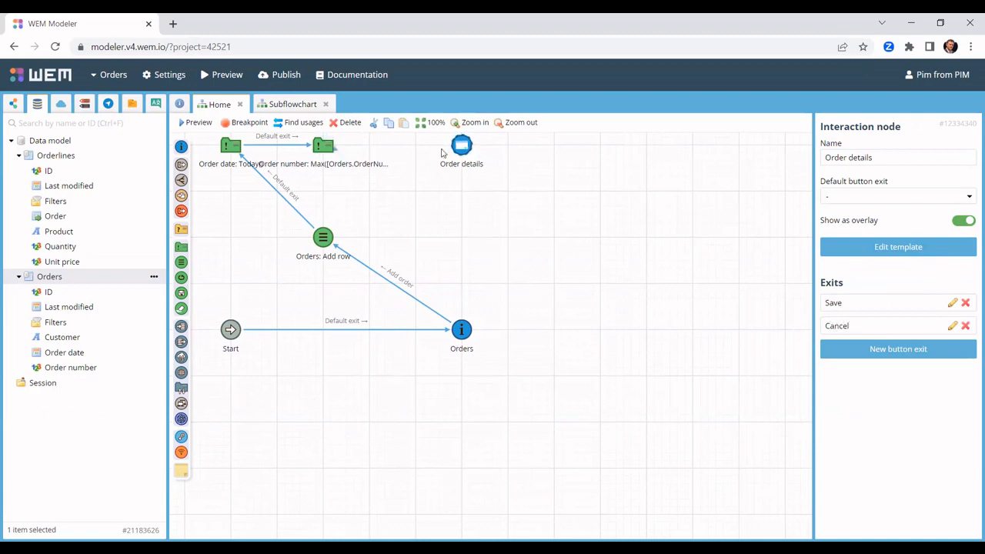
drag(443, 152, 461, 147)
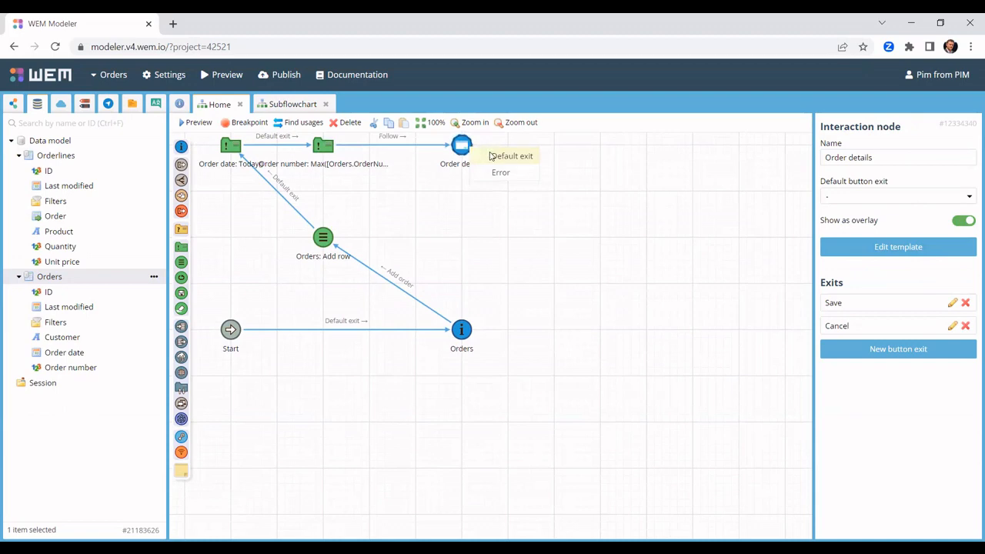
click(493, 156)
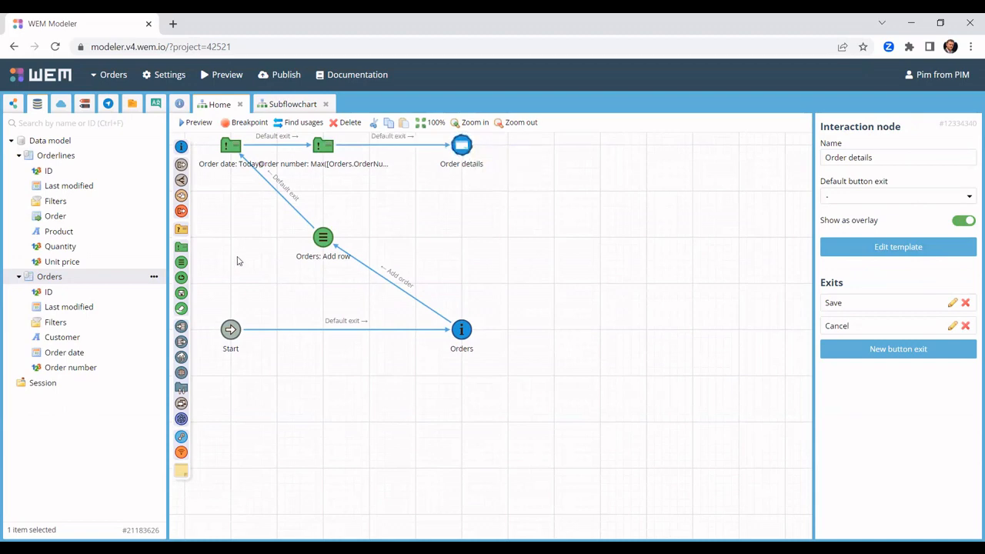
Step: Add a Save database changes node, link Order details' Save exit to it and its Changes saved exit back to Orders
drag(183, 294, 648, 239)
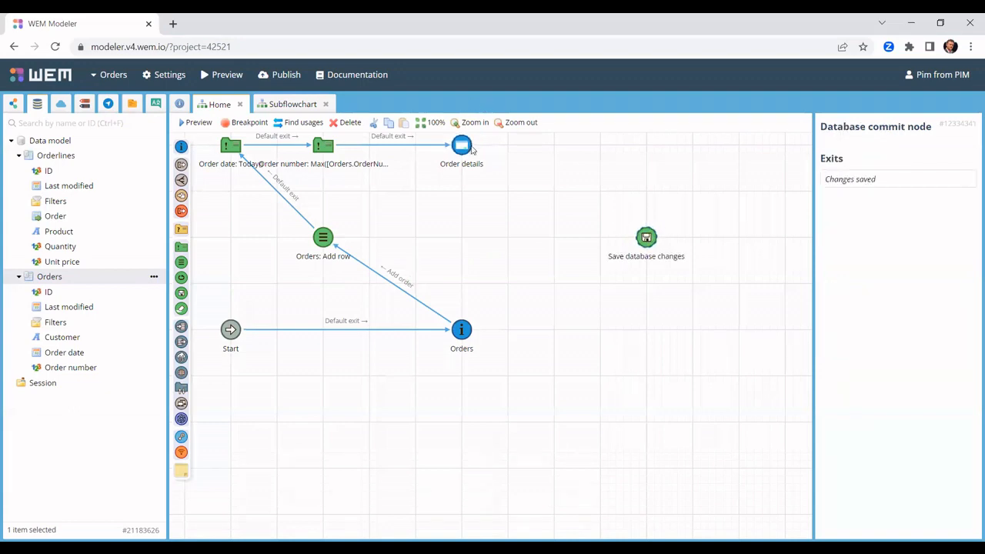
drag(494, 153, 645, 235)
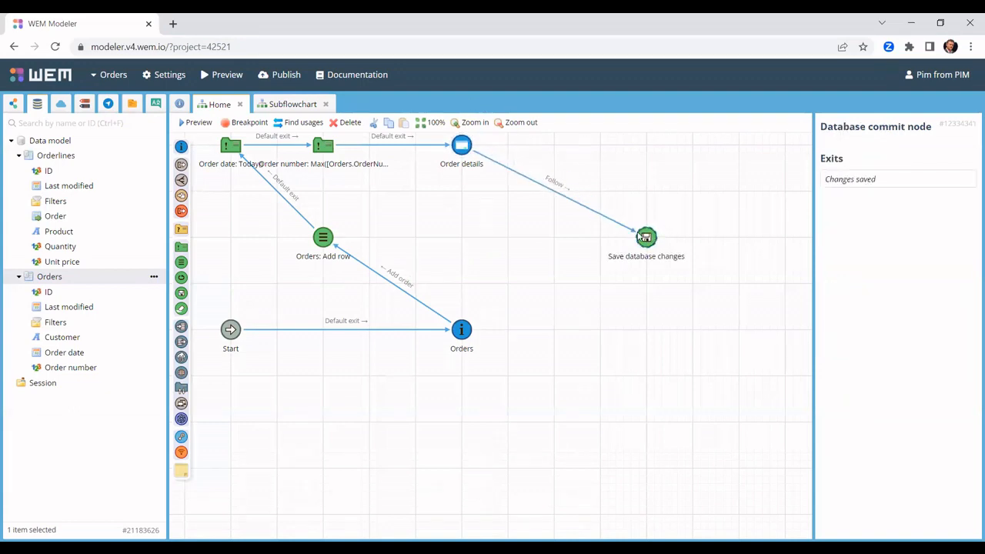
click(667, 243)
drag(646, 237, 467, 331)
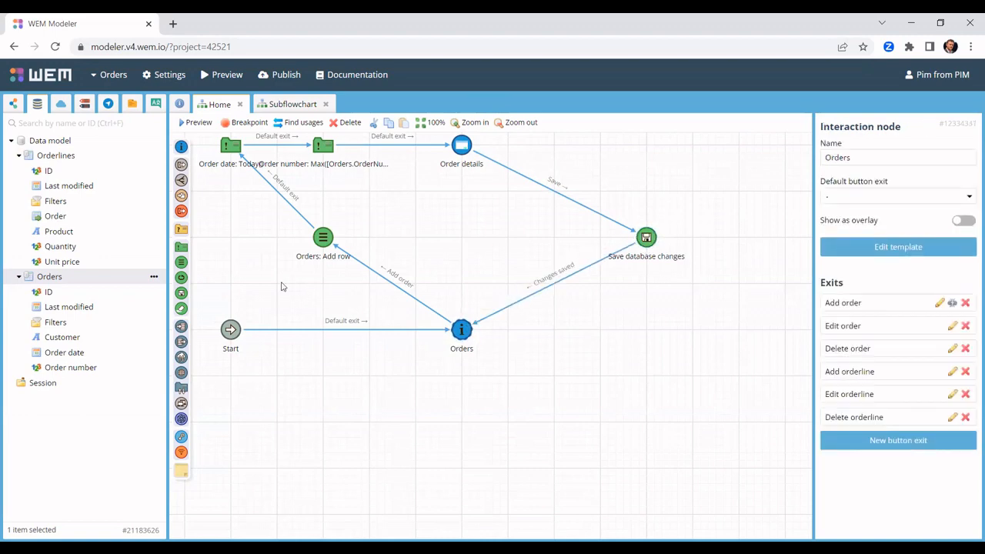
Step: Route Order details' Cancel exit through a new Discard database changes node back to Orders, and link Orders' Edit order exit to Order details
drag(187, 314, 465, 337)
click(572, 256)
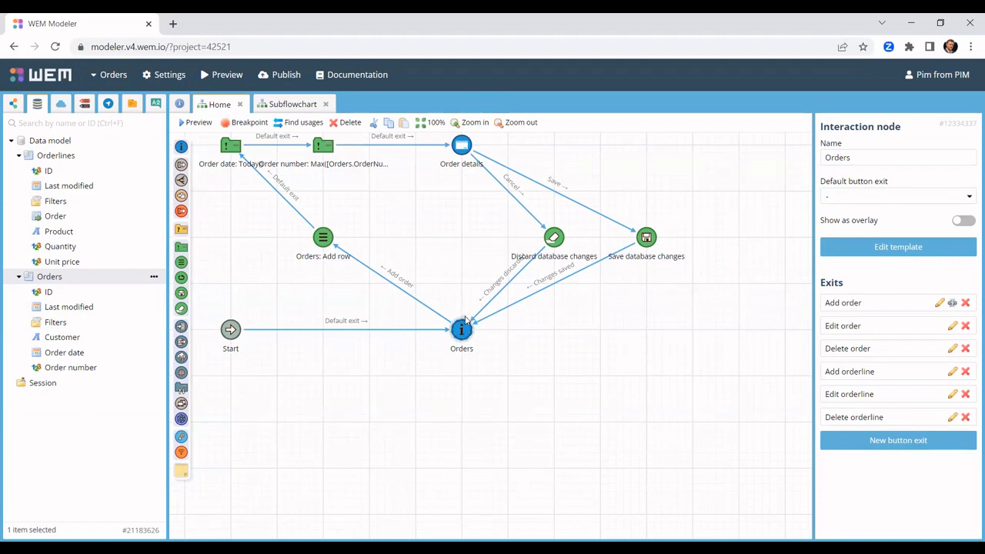
drag(466, 320, 467, 166)
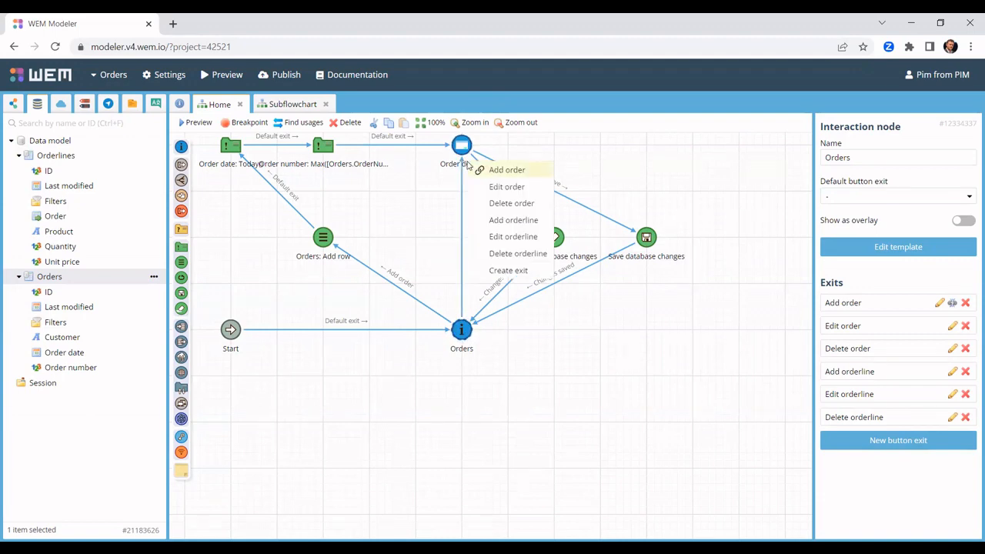
click(499, 187)
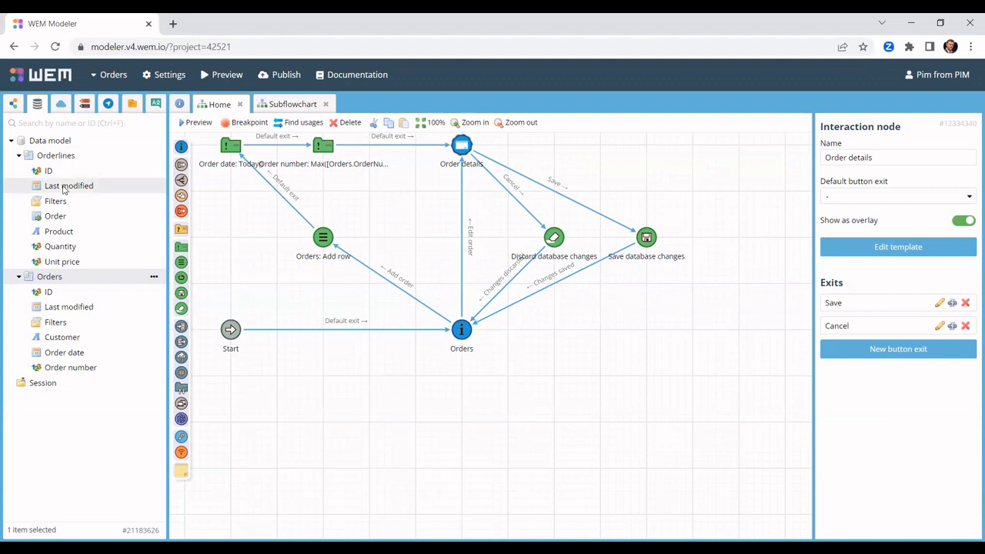
Step: Add an Add row list node for the Orderlines data list below Start, and an assignment node for its Order field beneath it
drag(68, 158, 323, 421)
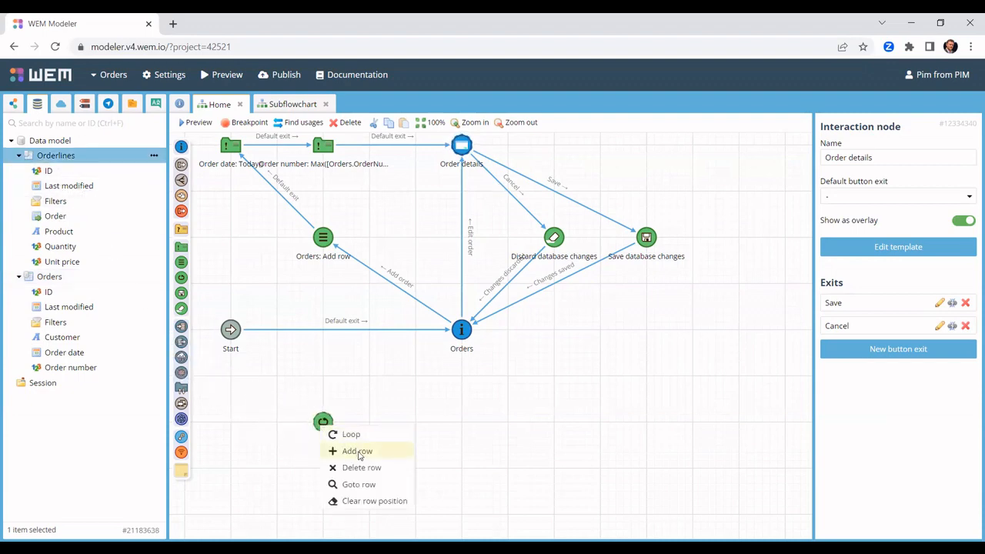
click(357, 452)
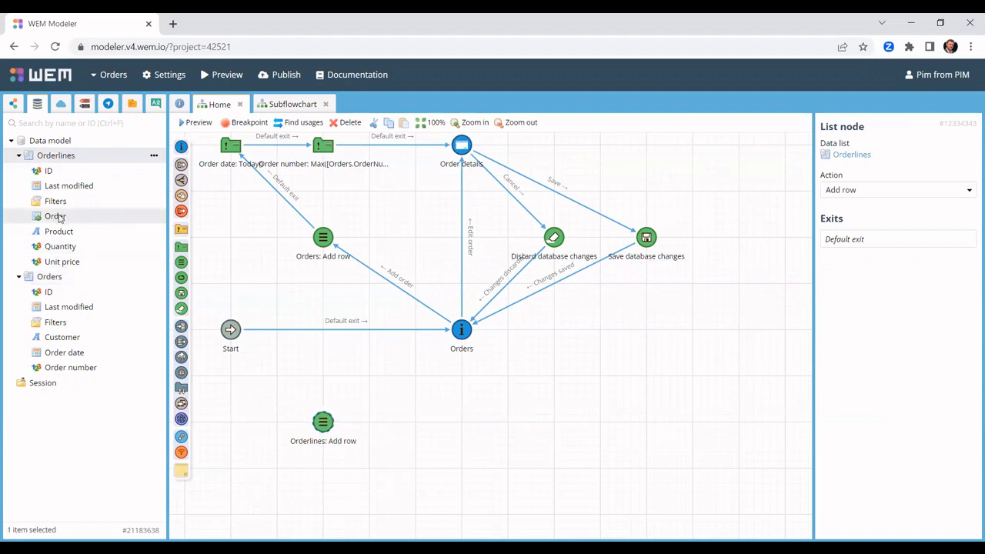
drag(58, 219, 327, 514)
click(367, 487)
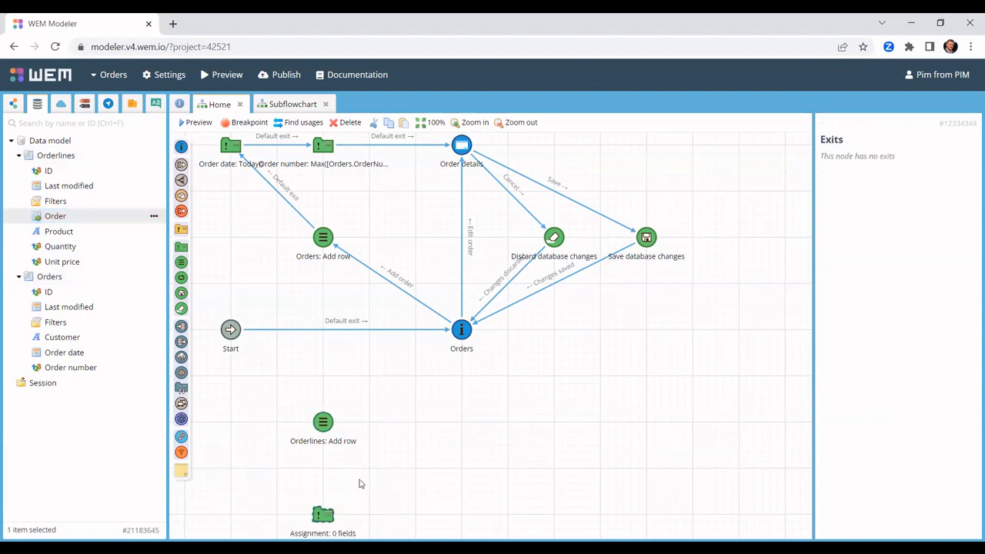
Step: Set the Order assignment's action to Set to current row and link Orders' Add orderline exit through the Orderlines Add row node to it
click(861, 191)
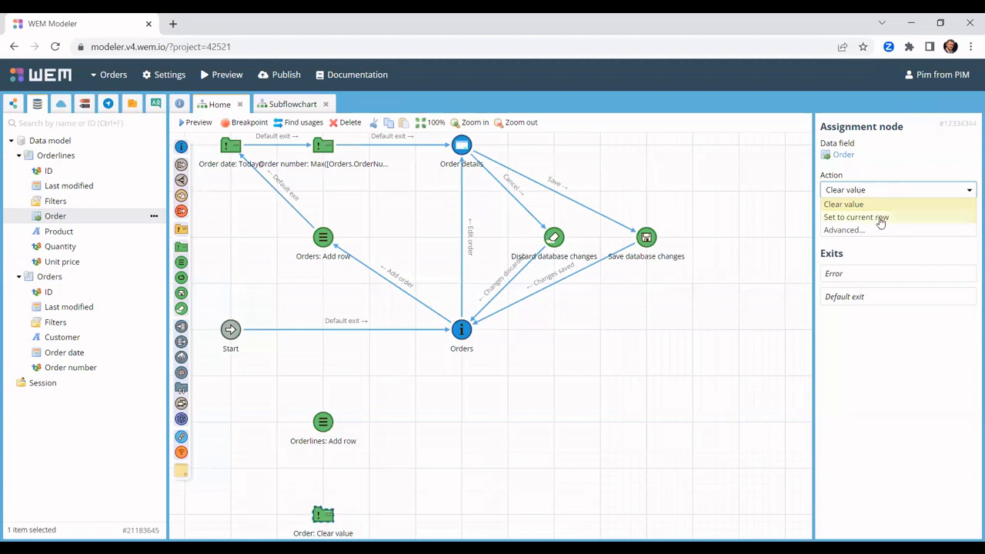
click(881, 219)
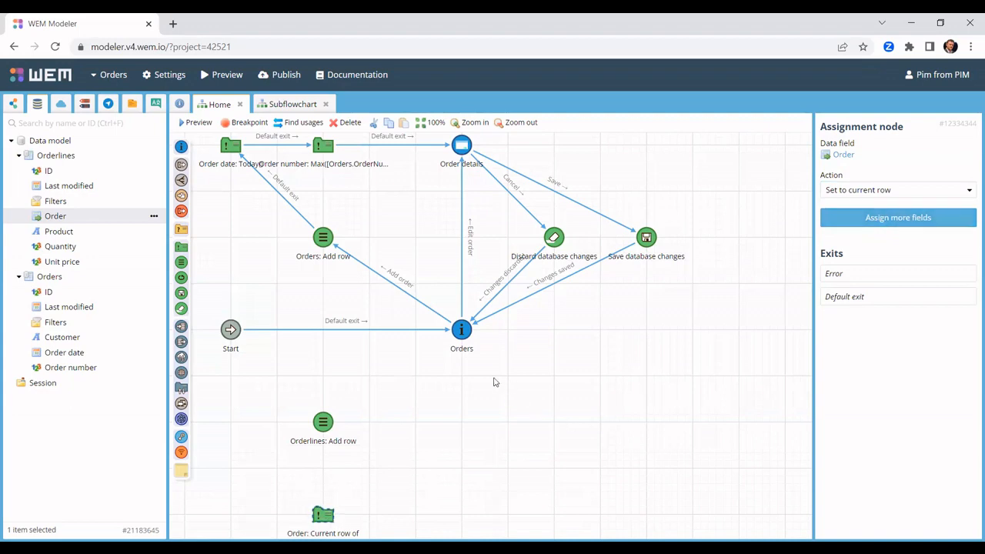
drag(388, 385, 328, 514)
click(373, 475)
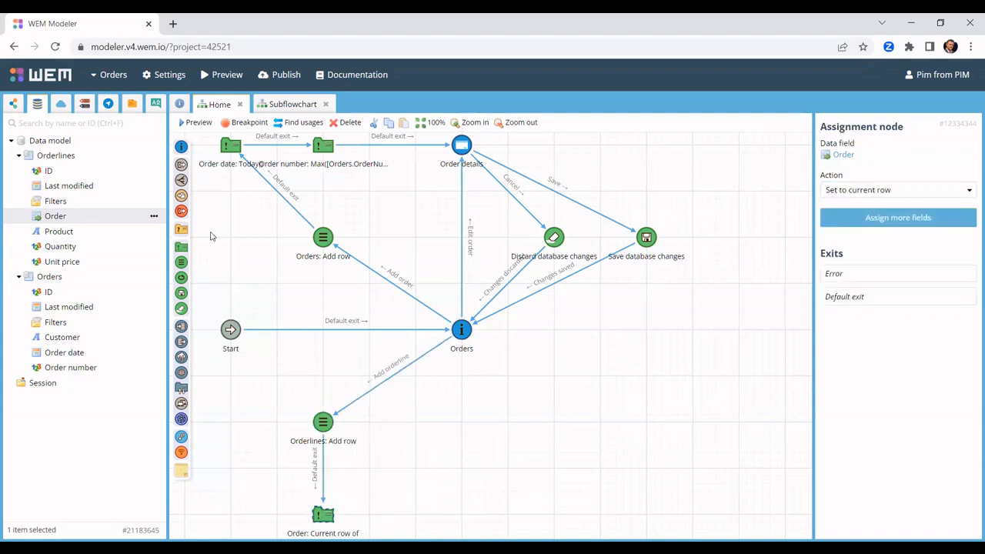
Step: Add an interaction node named Orderline details beside the Order assignment, shown as an overlay
drag(181, 146, 462, 514)
text(Orderline details)
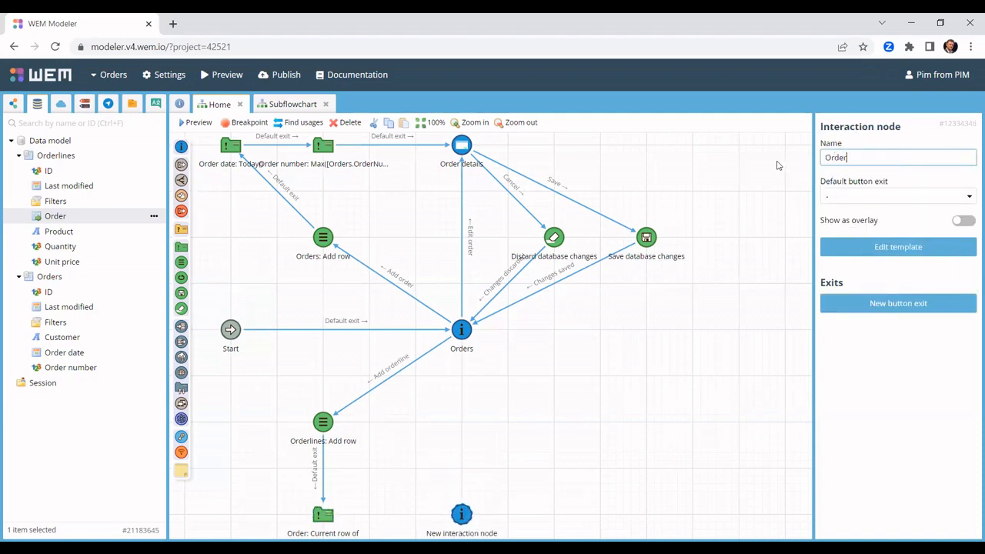
click(963, 220)
Step: Give Orderline details the button exits Save and Cancel, and link the Order assignment's default exit to that node
click(908, 302)
text(Save)
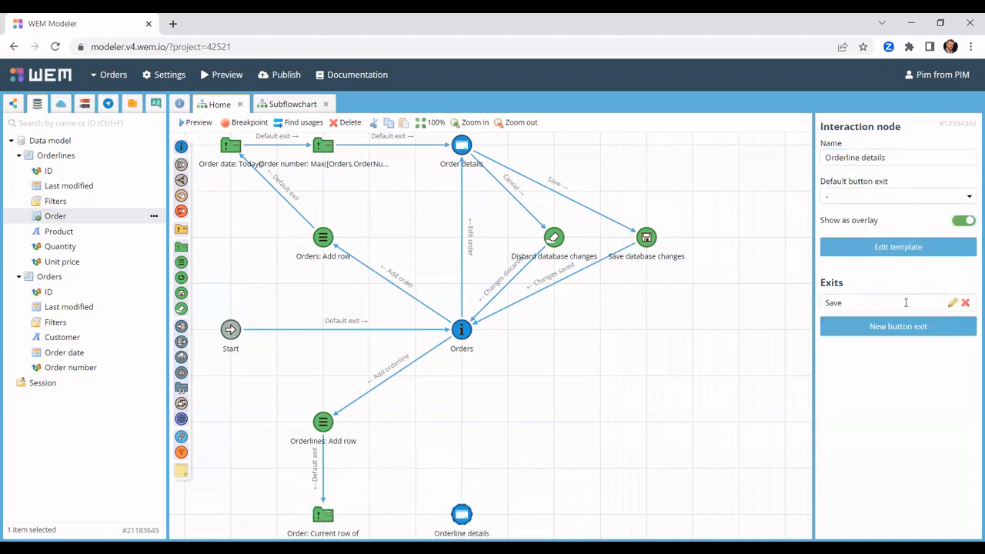
click(896, 326)
text(Cancel)
drag(343, 520, 461, 514)
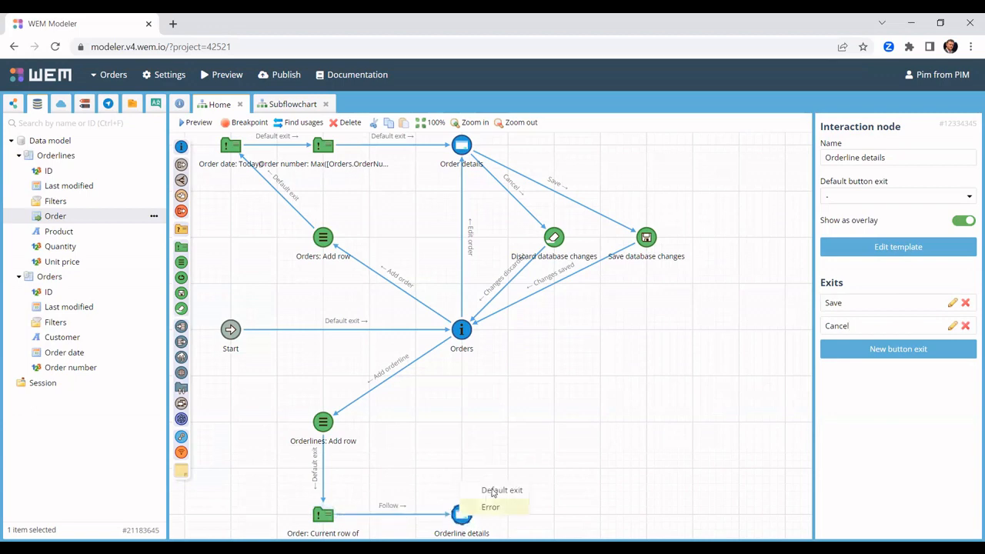
Step: Add a second Save database changes node, link Orderline details' Save exit to it and its Changes saved exit to Orders
drag(181, 293, 647, 421)
drag(476, 520, 466, 333)
click(679, 441)
Step: Route Orderline details' Cancel exit through a second Discard database changes node to Orders, and link Orders' Edit orderline exit to Orderline details
drag(181, 308, 554, 421)
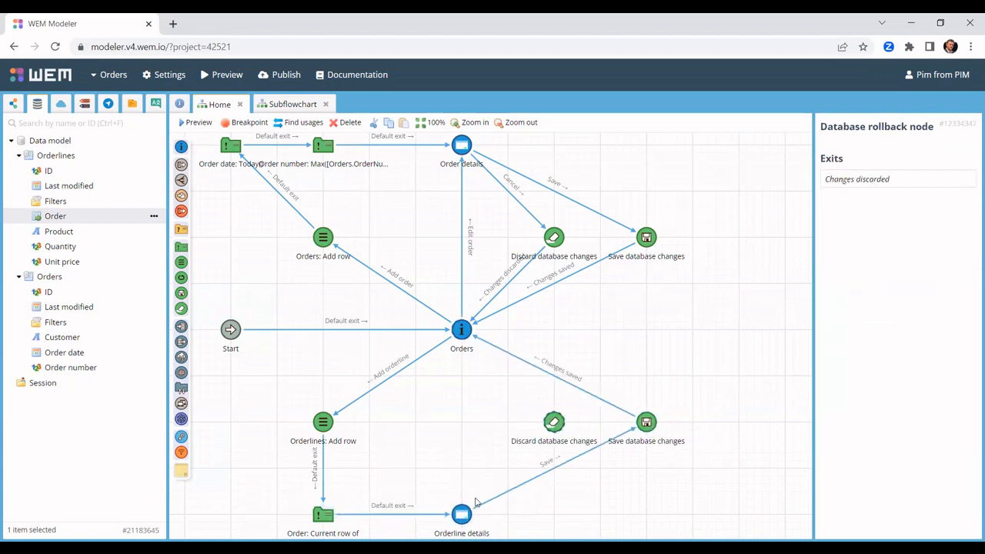
mouse_move(473, 514)
mouse_down()
mouse_move(568, 431)
mouse_move(464, 339)
mouse_move(462, 514)
mouse_up()
click(585, 454)
click(507, 468)
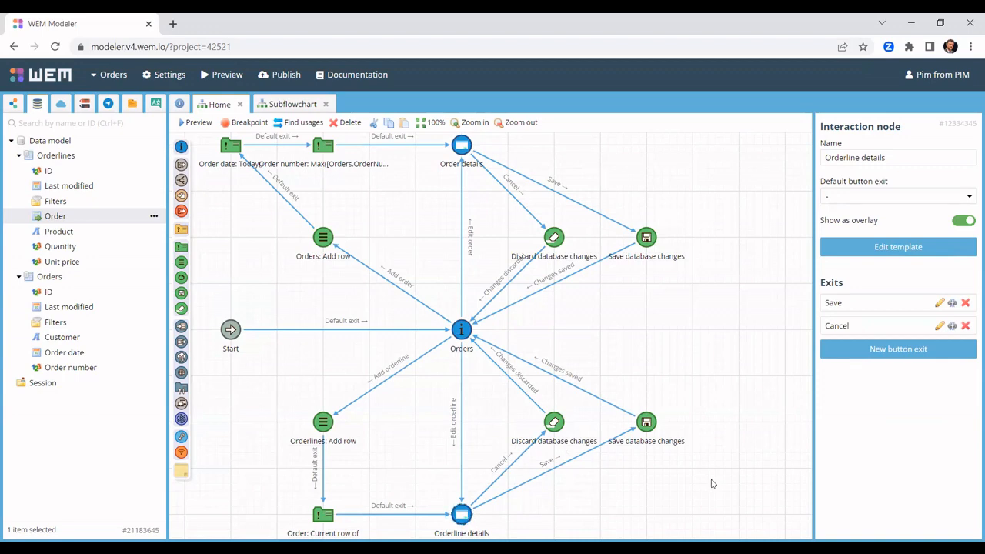
Step: Move the lower Save database changes and Discard database changes nodes down together, closer to the level of Orderline details
drag(682, 402, 512, 466)
drag(558, 428, 556, 471)
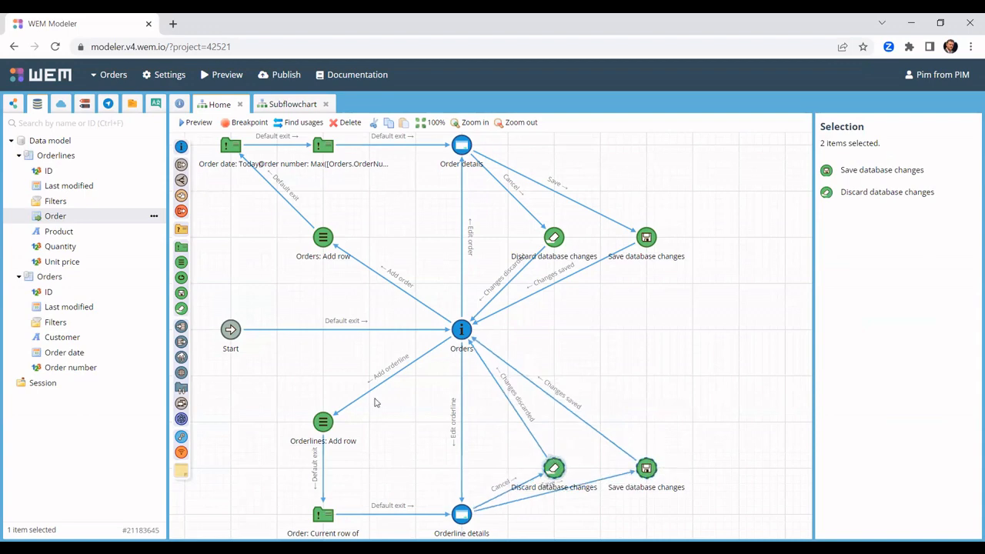
Step: Add an Orderlines delete-row node, link Orders' Delete orderline exit to it and its default exit to the lower Save database changes node
drag(56, 155, 646, 376)
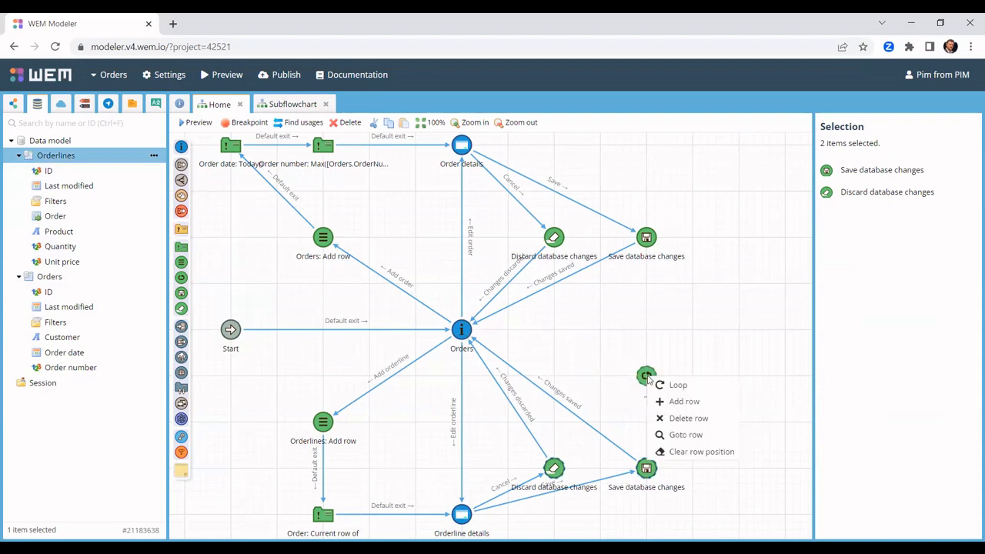
click(704, 417)
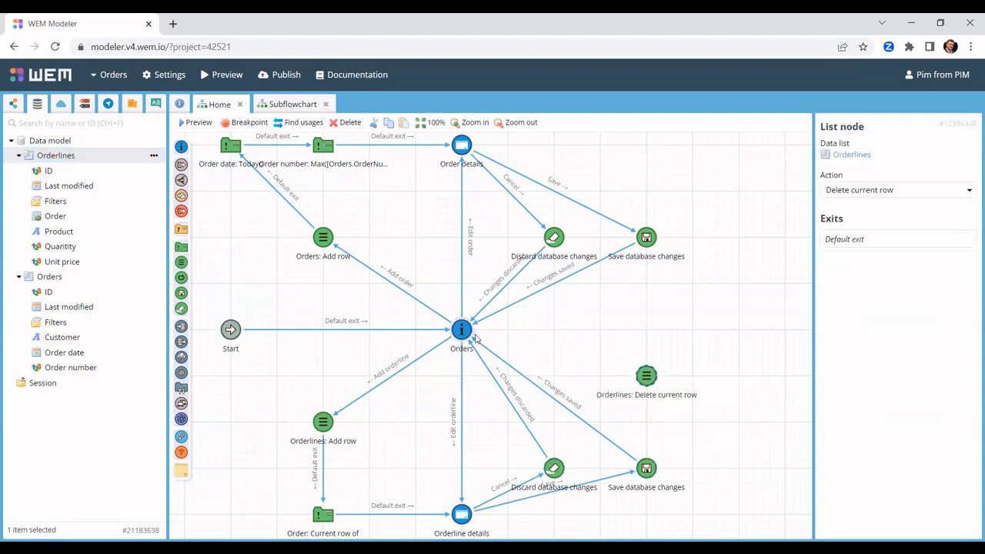
drag(476, 335, 645, 375)
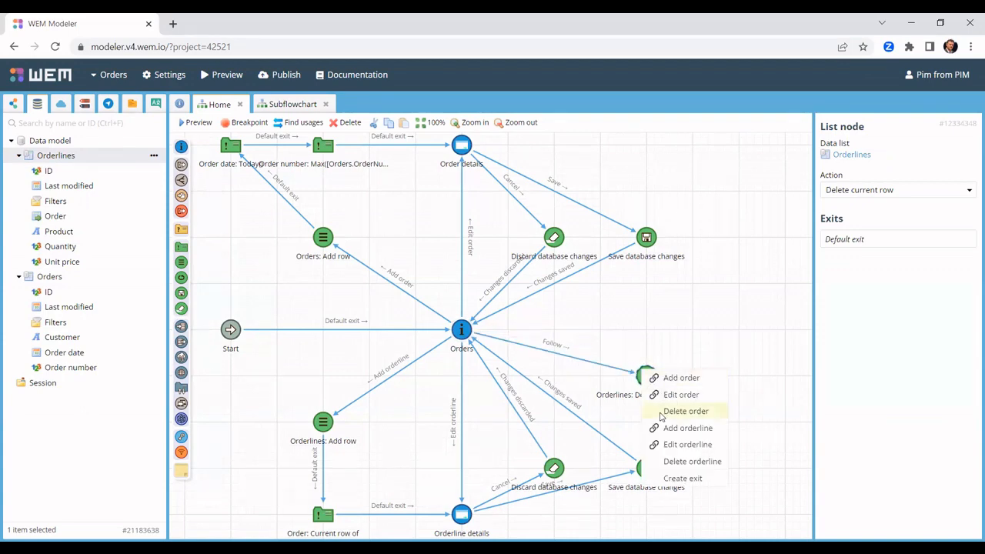
click(673, 461)
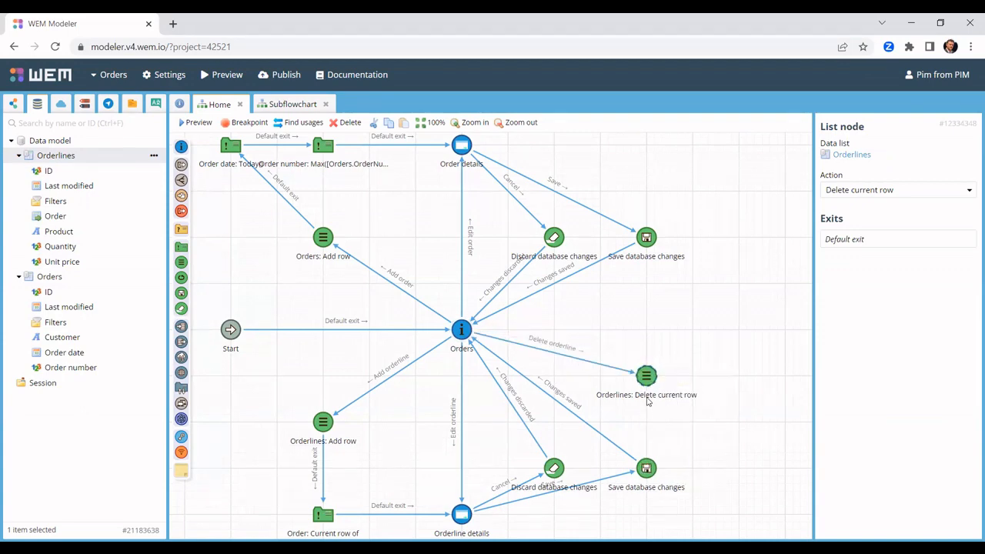
drag(647, 377, 647, 471)
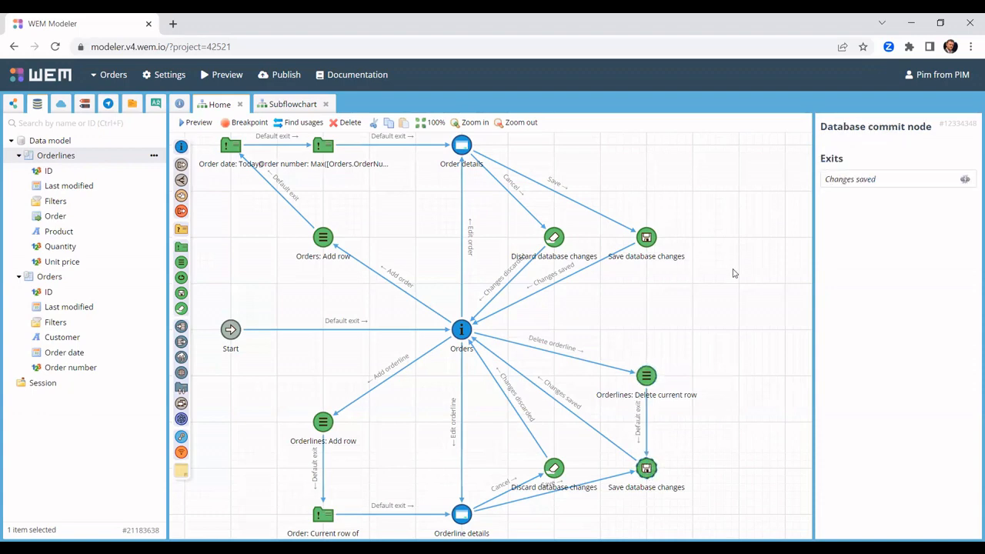
Step: Move the upper Discard and Save database changes nodes up together, and add an Orders delete-row node below the Save node
drag(733, 271, 485, 206)
drag(555, 244, 556, 199)
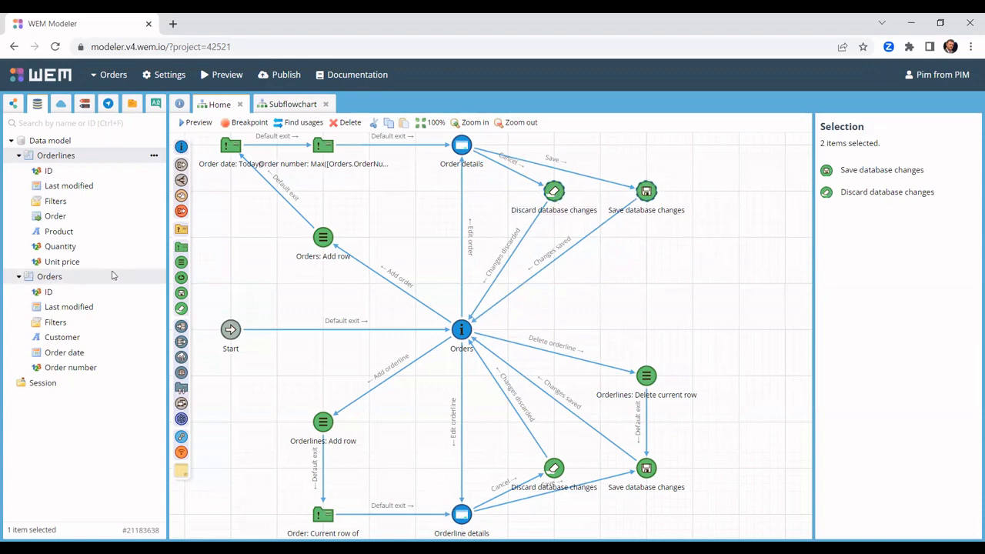
drag(80, 279, 639, 285)
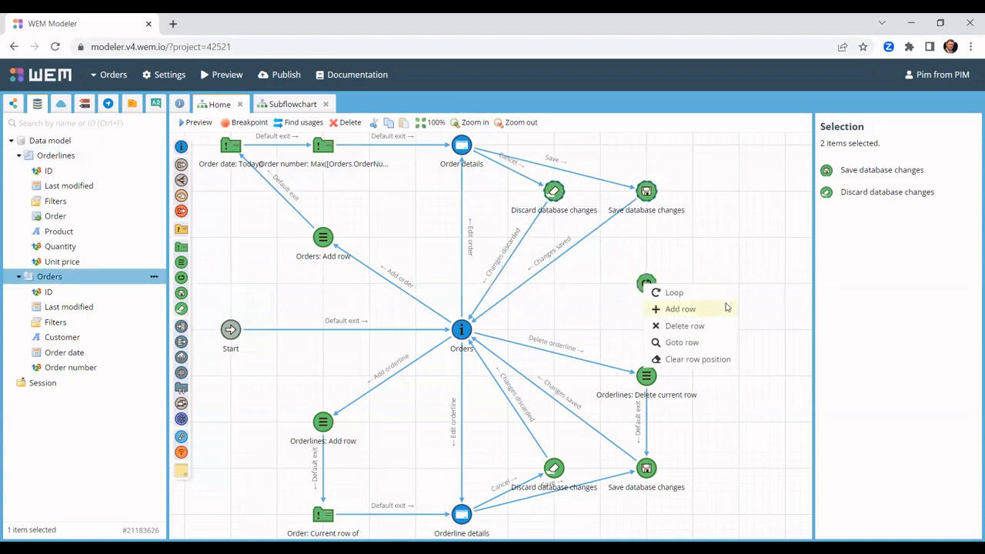
click(703, 326)
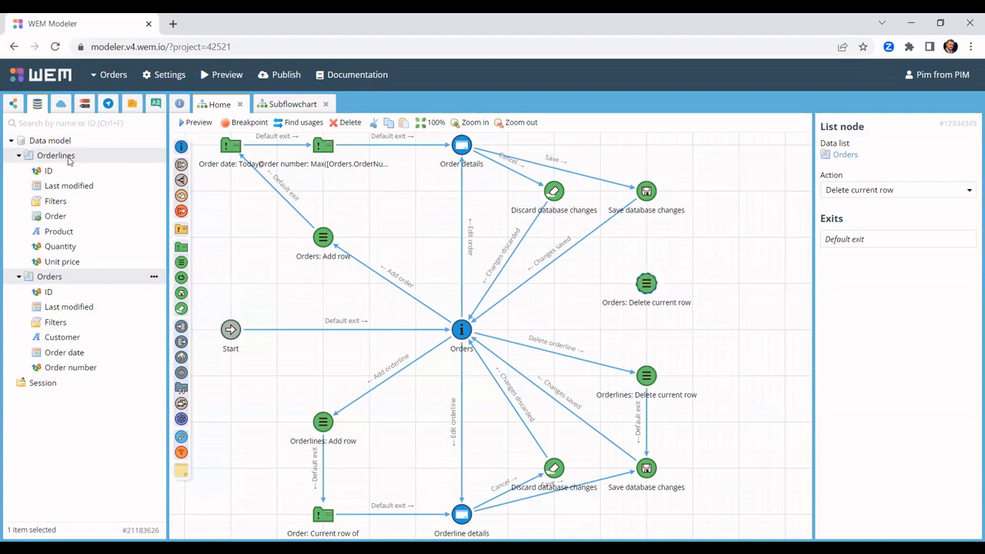
Step: Add an Orderlines list node beside Orders: Delete current row and set its action to Delete multiple rows
drag(69, 159, 554, 286)
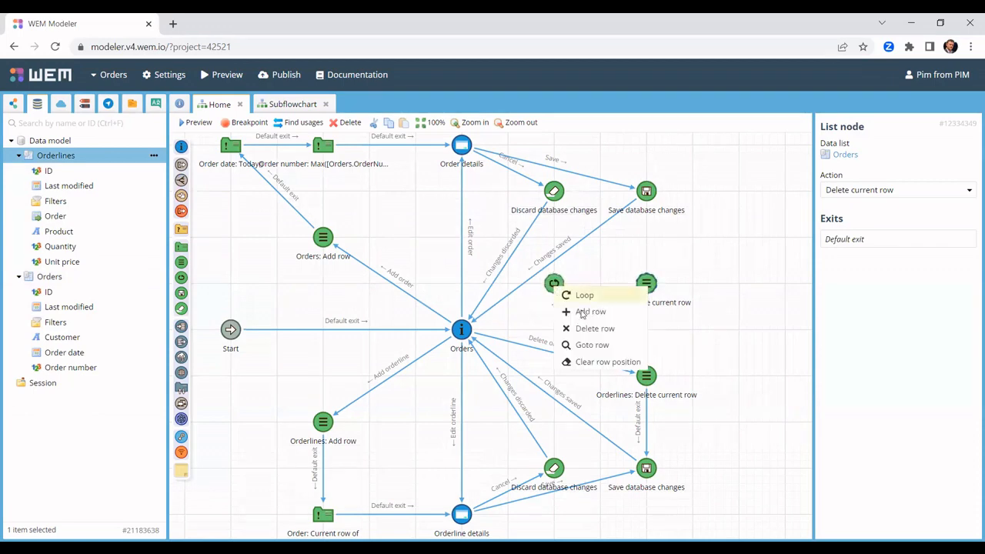
click(871, 194)
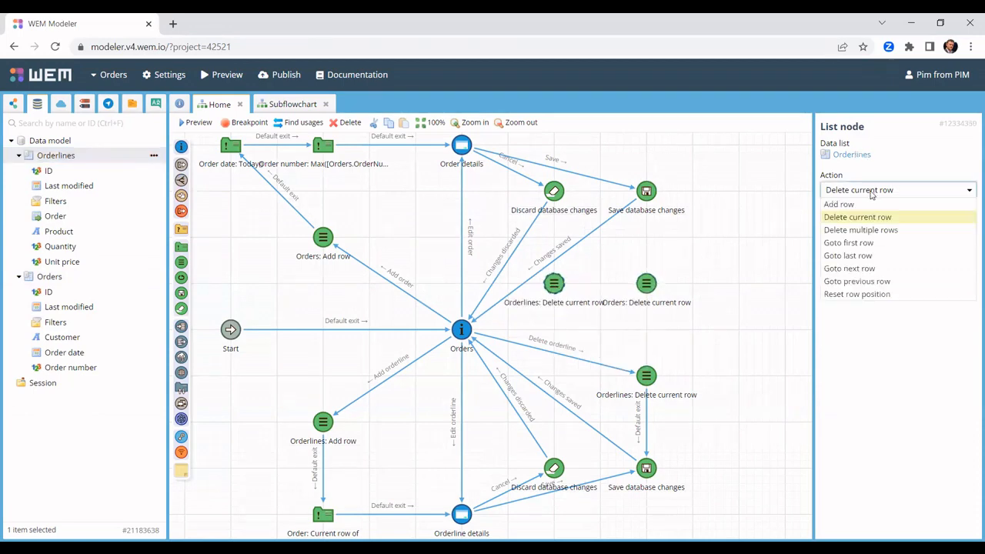
click(867, 230)
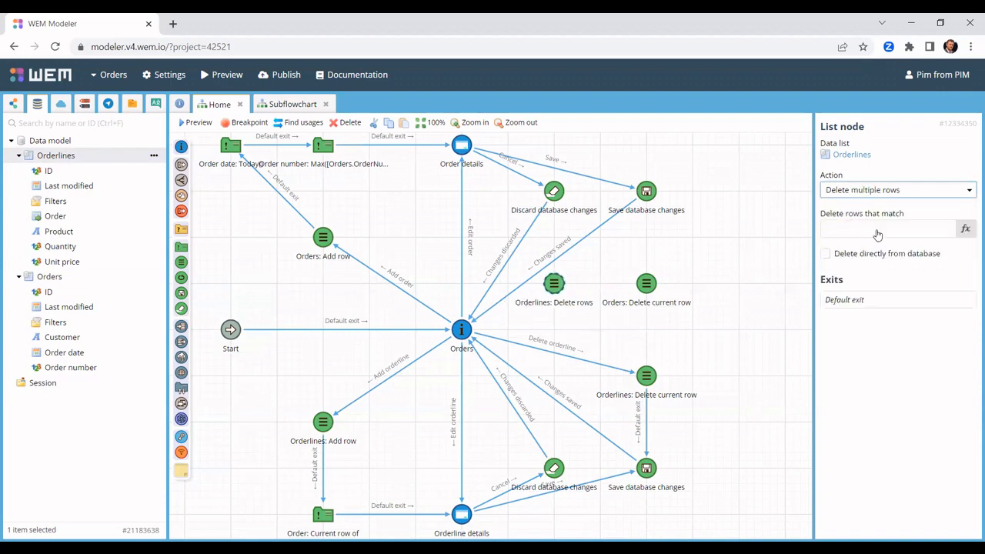
Step: Set the Orderlines: Delete rows node's match condition to [Orderlines.Order] = RowId([Orders])
click(859, 234)
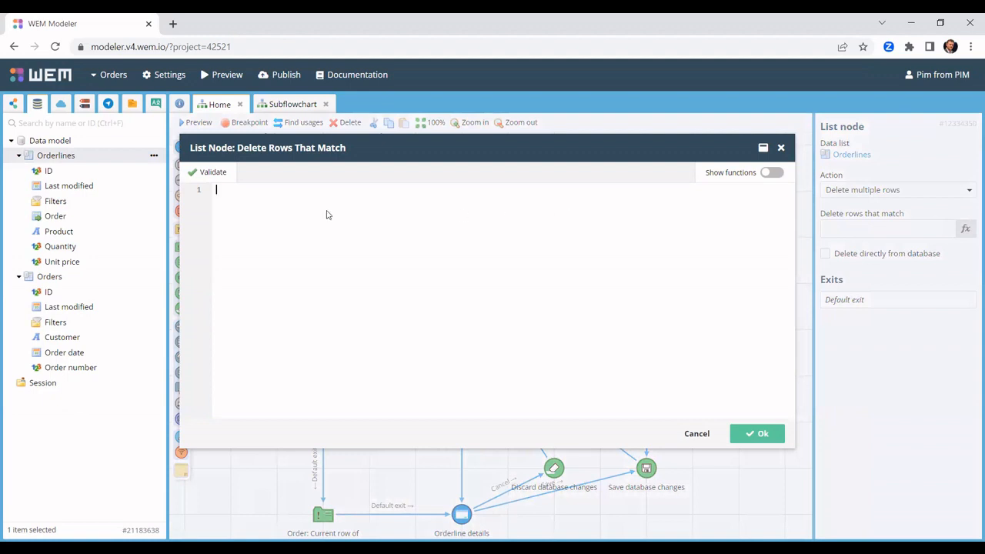
drag(86, 219, 262, 217)
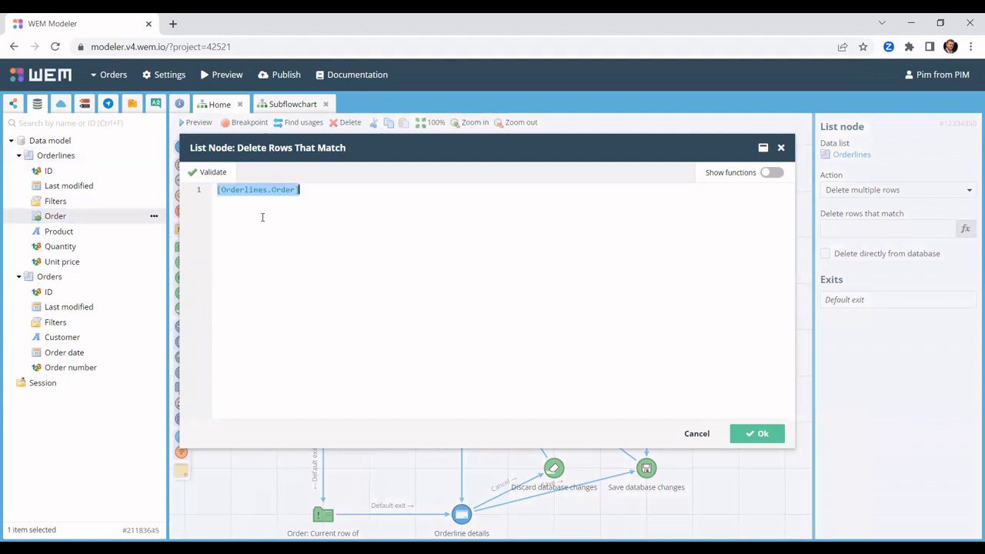
text(= )
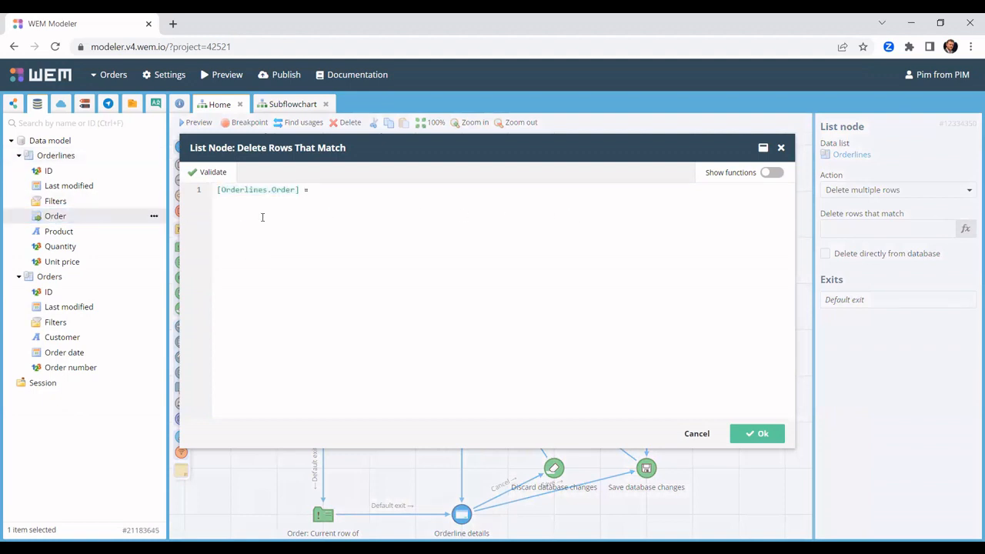
text(RowId()
click(49, 276)
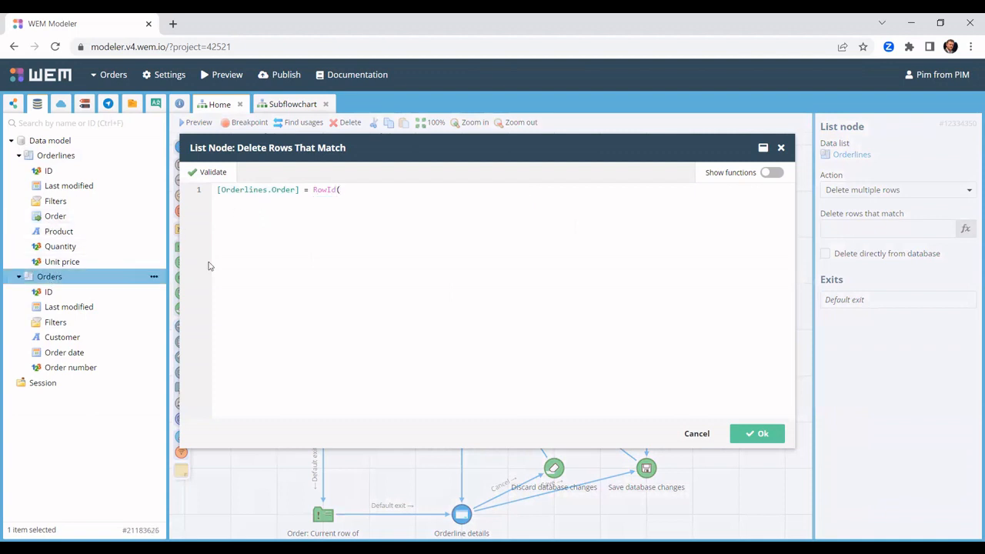
drag(208, 265, 316, 235)
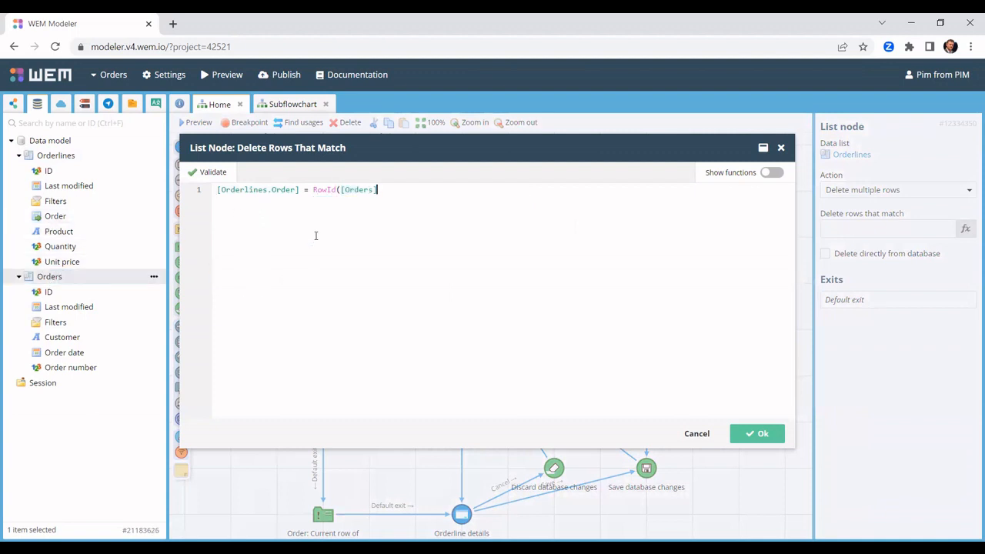
text())
click(756, 433)
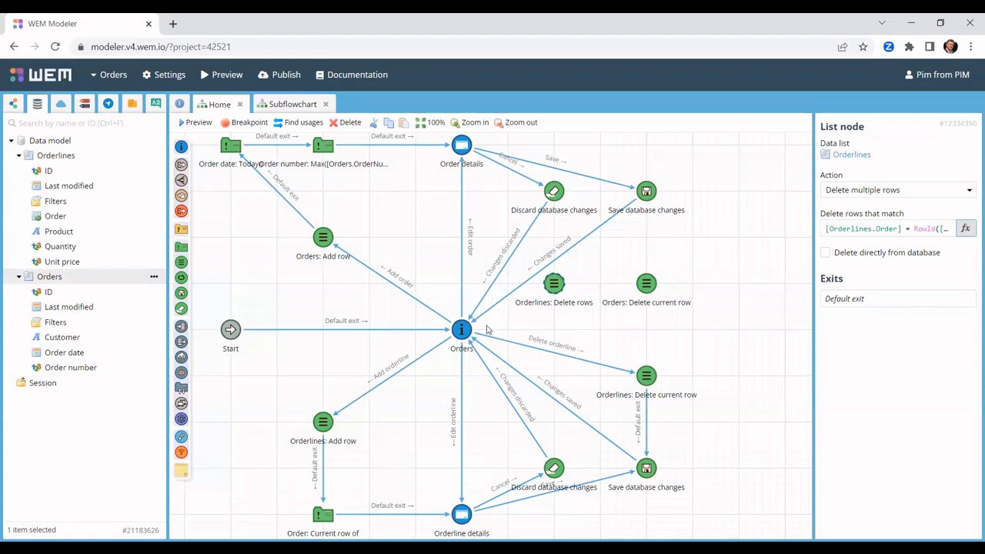
Step: Link Orders' Delete order exit through Orderlines: Delete rows and Orders: Delete current row to the upper Save database changes node
drag(468, 331, 552, 294)
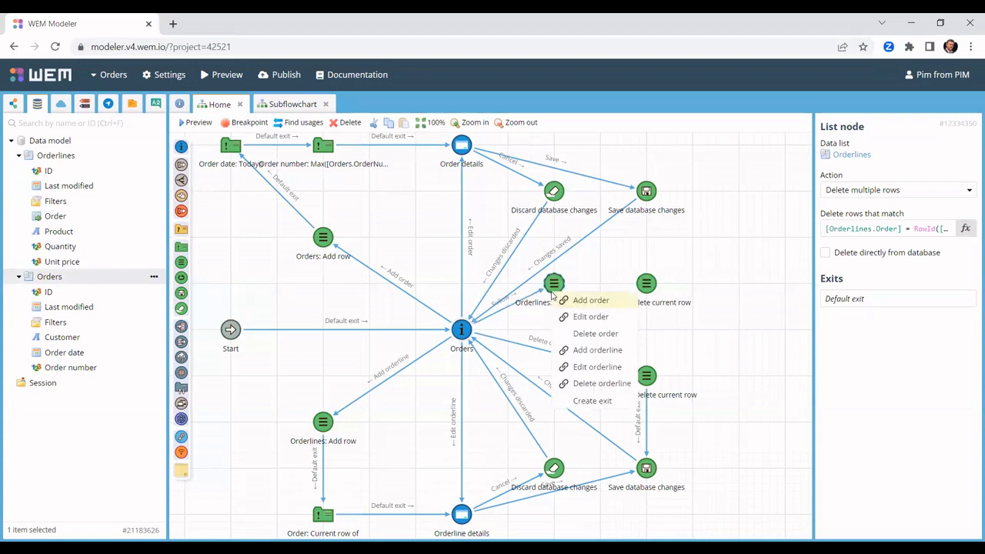
click(593, 337)
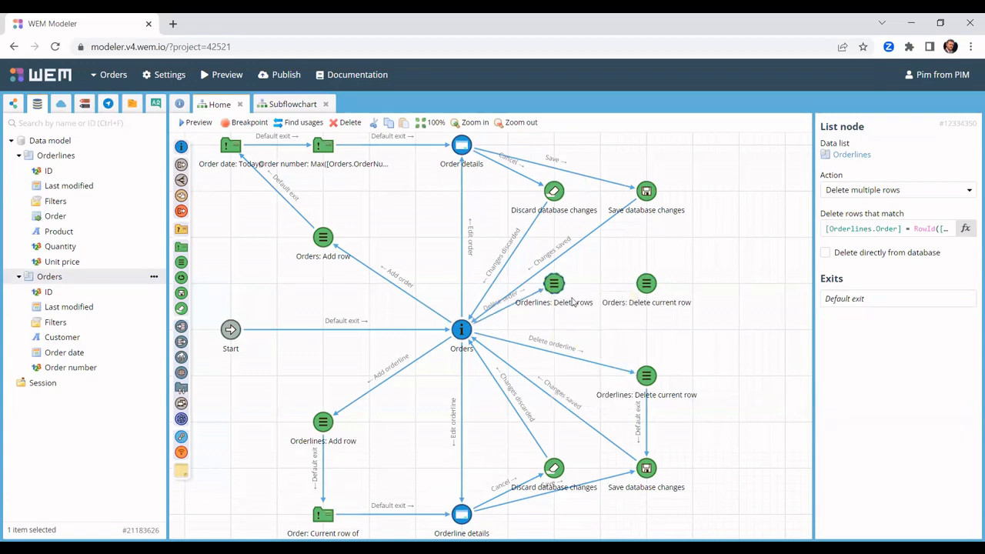
drag(562, 293, 647, 194)
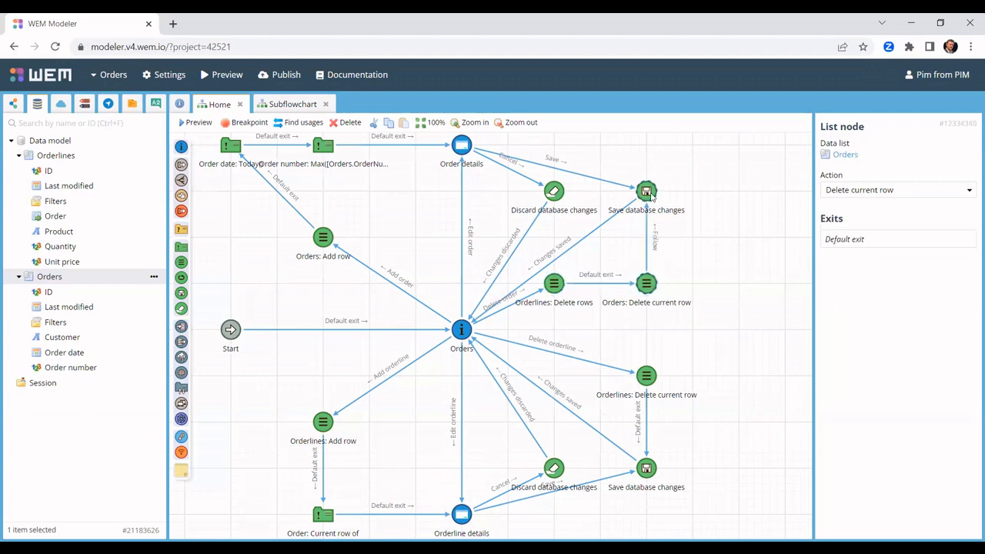